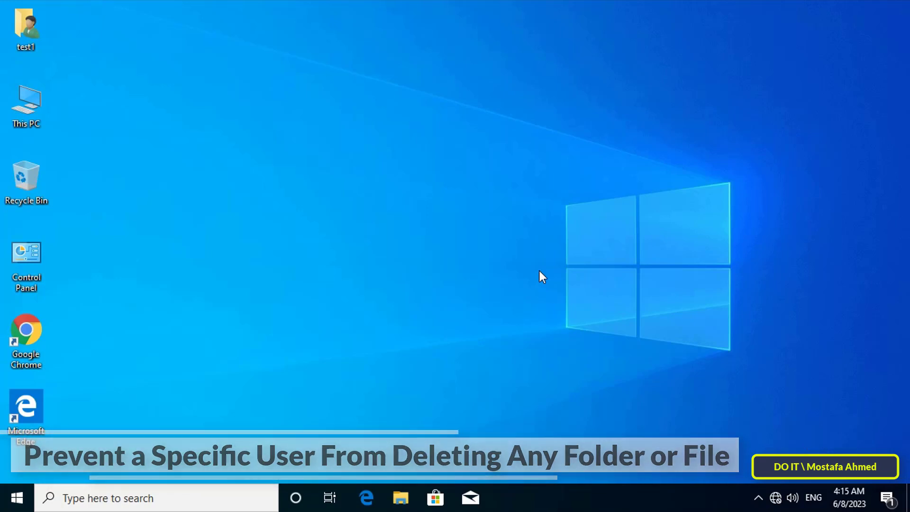
# Step: Check the Start menu account options, then open New Volume (D:) from This PC
pyautogui.click(16, 500)
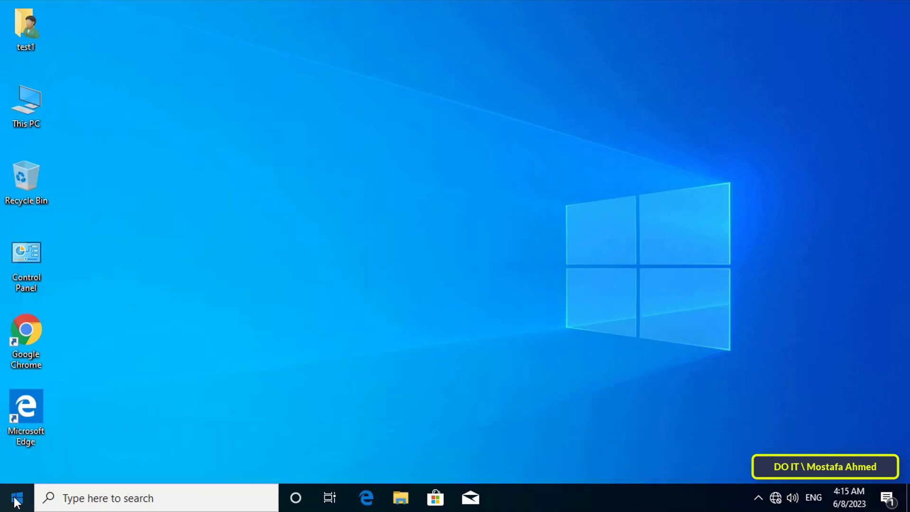
pyautogui.click(21, 331)
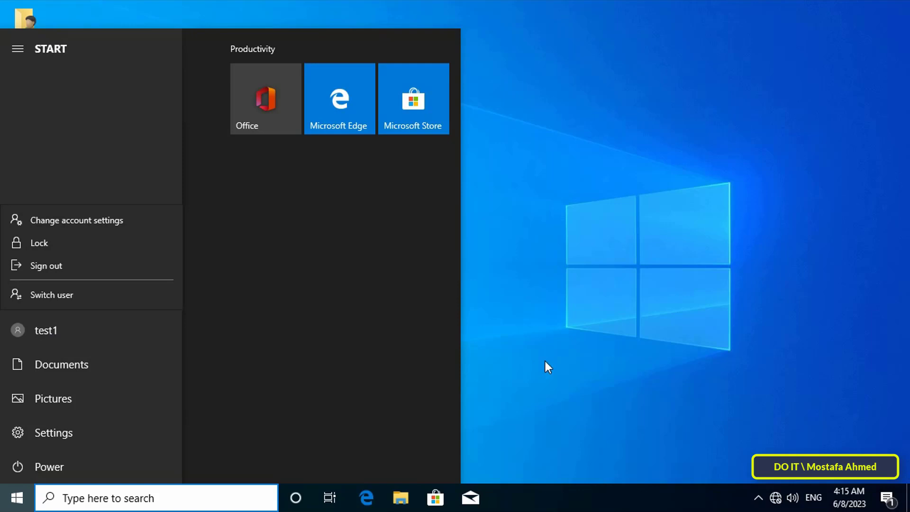
pyautogui.press('Escape')
pyautogui.click(534, 337)
pyautogui.doubleClick(35, 100)
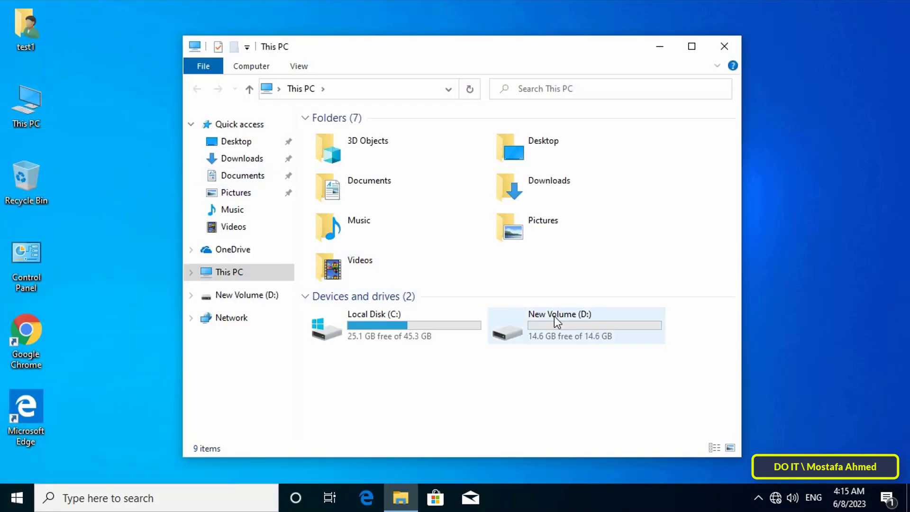
pyautogui.doubleClick(554, 317)
# Step: Delete the Work, Work 2 and Work 3 folders from D:
pyautogui.moveTo(458, 228); pyautogui.dragTo(306, 129)
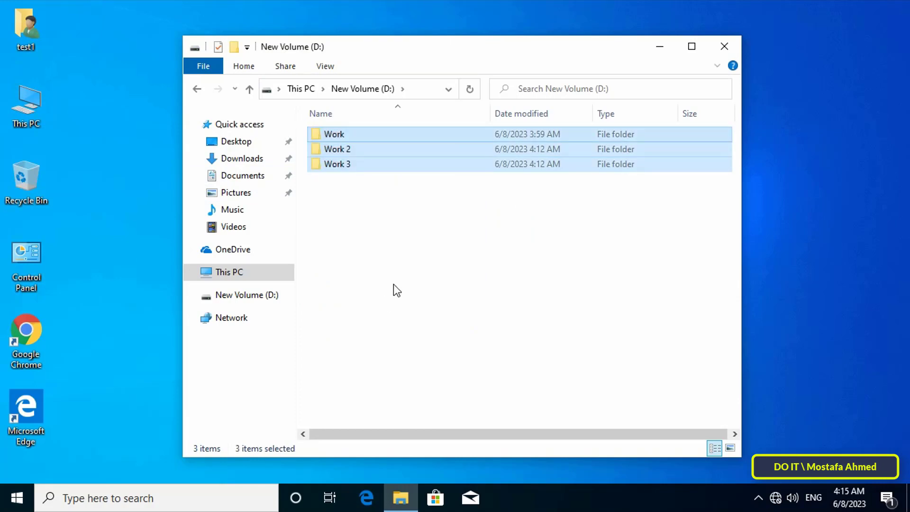
pyautogui.hotkey('shift', 'F10')
pyautogui.click(395, 307)
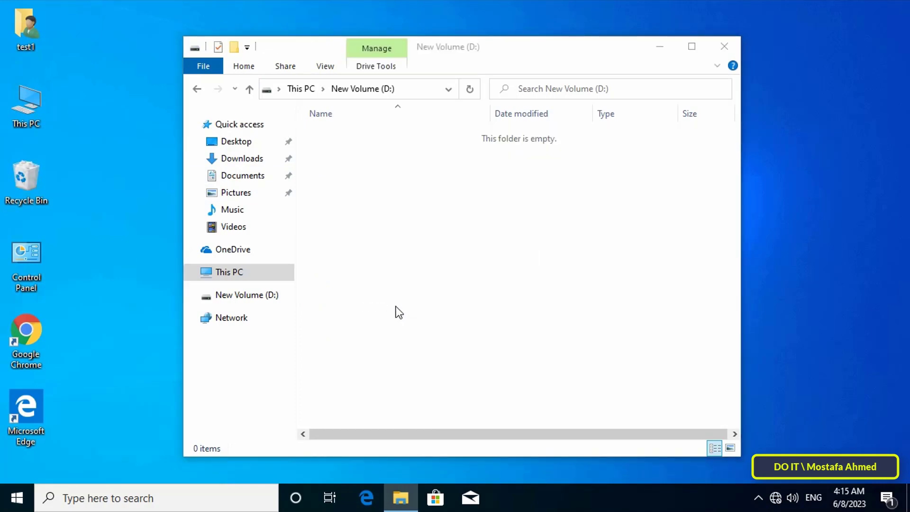
# Step: Restore the three Work folders from the Recycle Bin and close it
pyautogui.rightClick(19, 176)
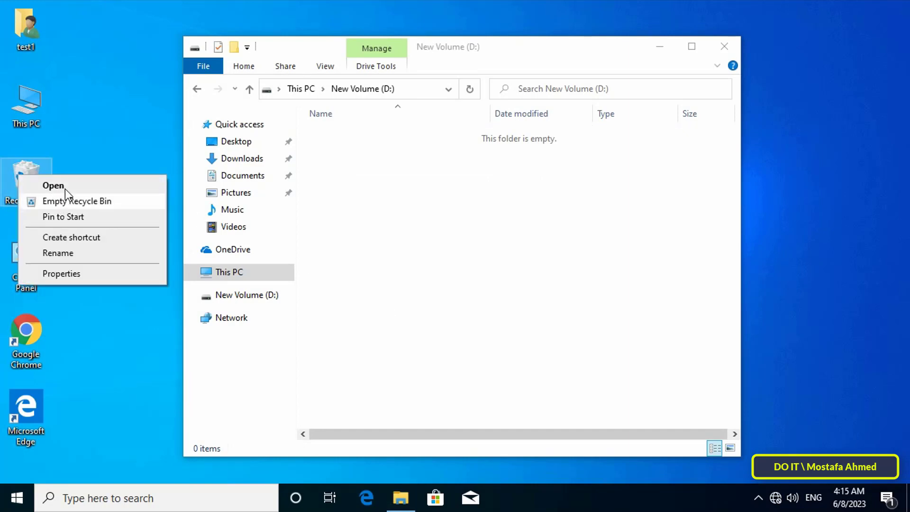
pyautogui.click(64, 188)
pyautogui.moveTo(401, 224); pyautogui.dragTo(348, 163)
pyautogui.rightClick(347, 163)
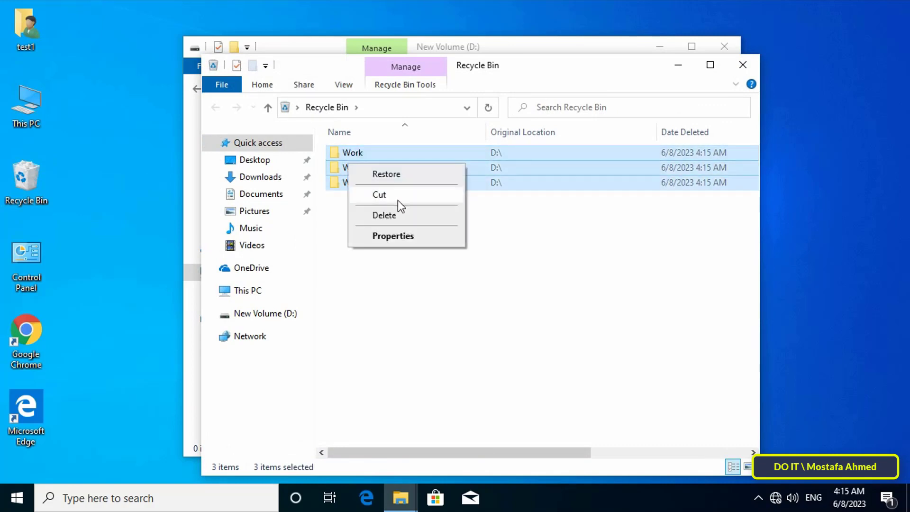
pyautogui.click(403, 174)
pyautogui.click(743, 65)
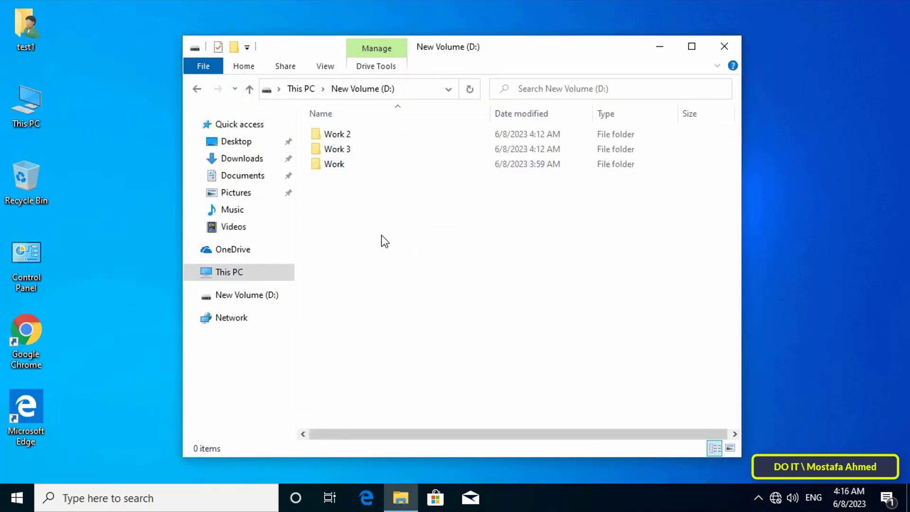
# Step: Check the restored Work folder's contents, then close the D: drive window
pyautogui.click(337, 164)
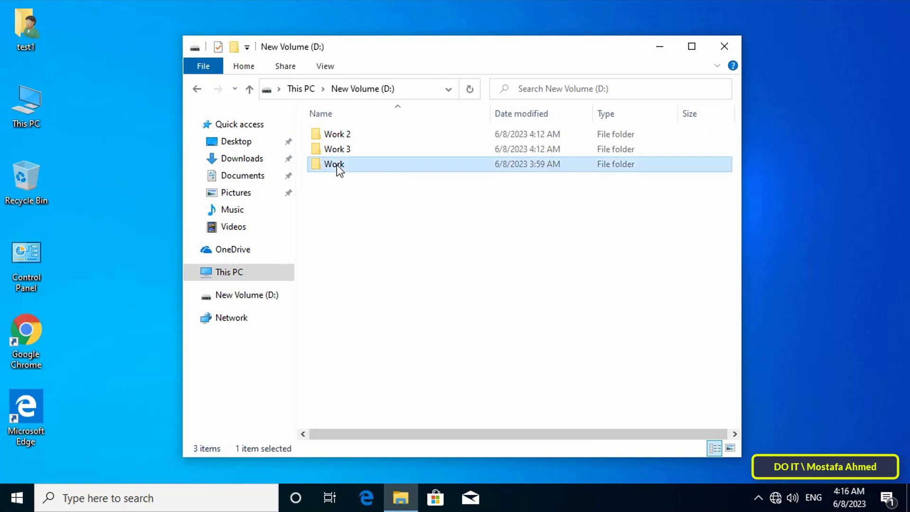
pyautogui.doubleClick(337, 164)
pyautogui.click(198, 88)
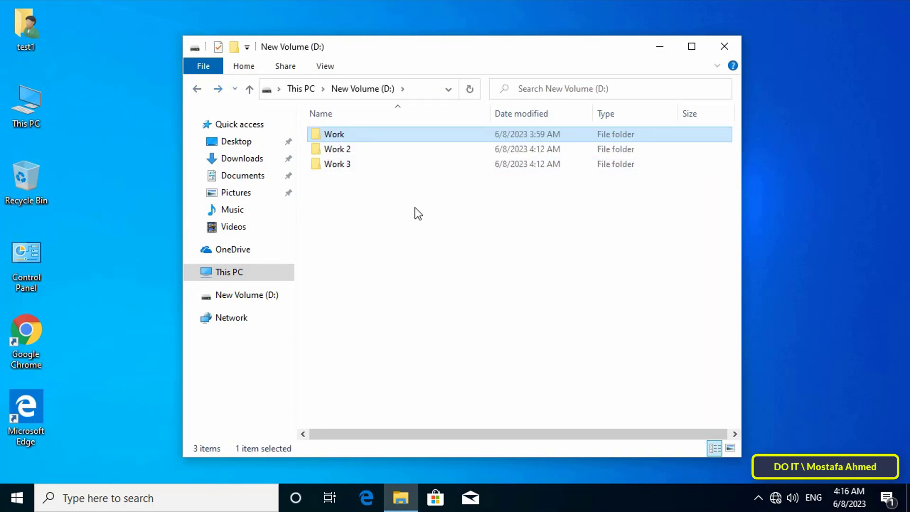
pyautogui.click(416, 212)
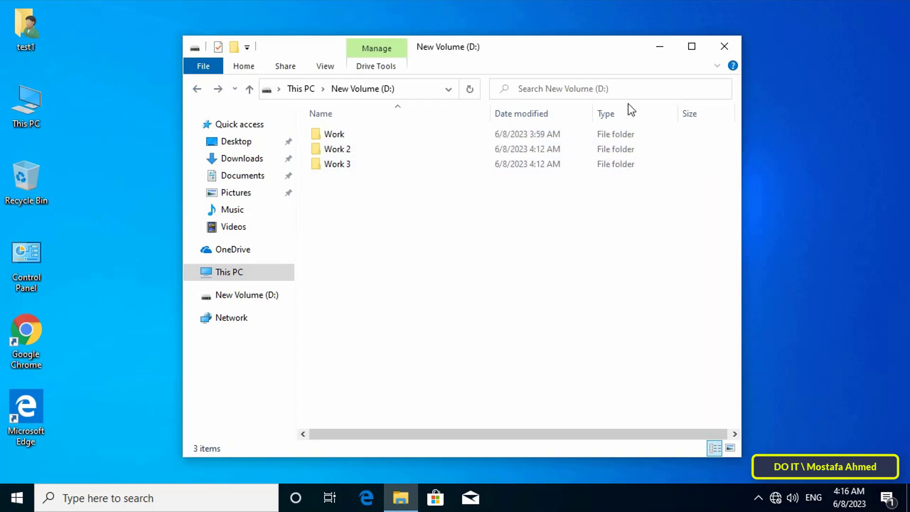
pyautogui.click(724, 53)
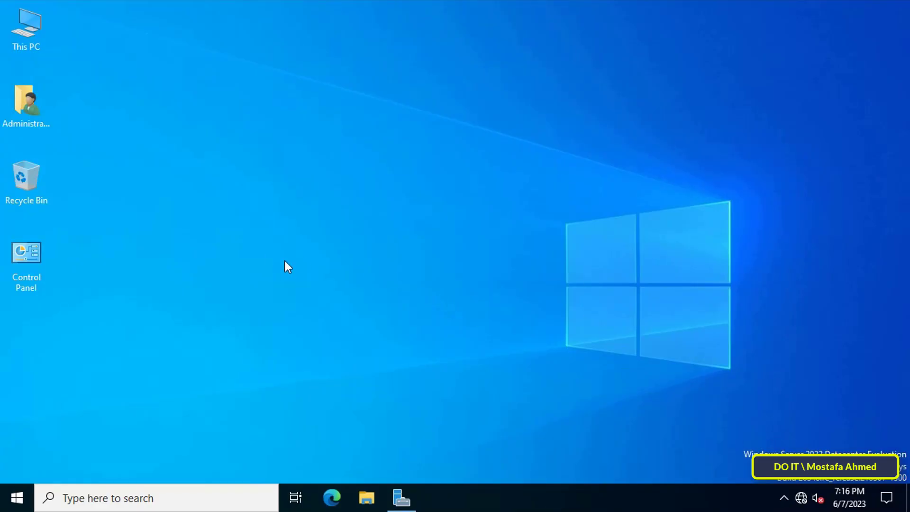
# Step: Launch Group Policy Management from Server Manager Tools and edit the DOIT.COM Default Domain Policy
pyautogui.click(402, 498)
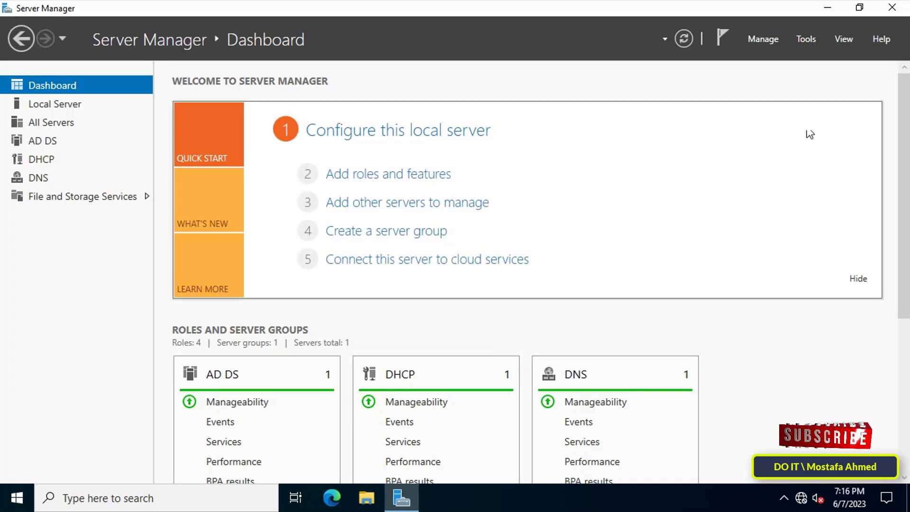
pyautogui.click(808, 39)
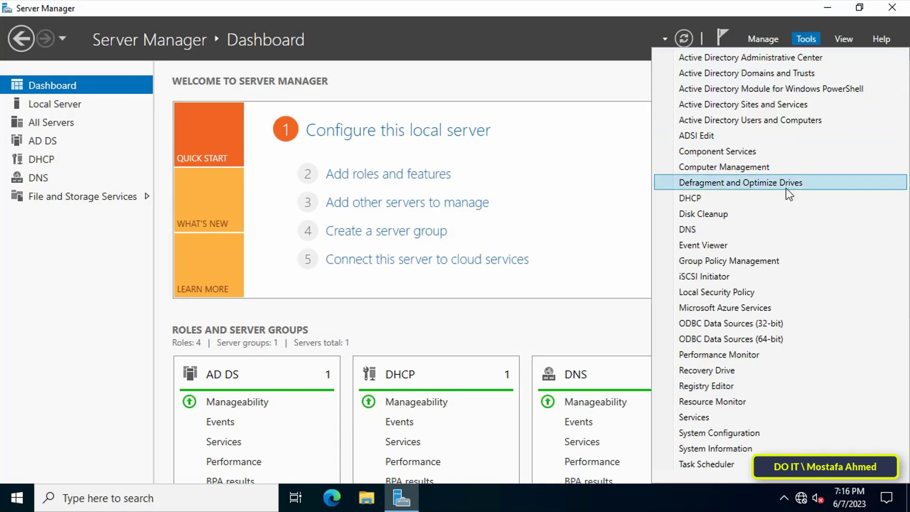
pyautogui.click(847, 264)
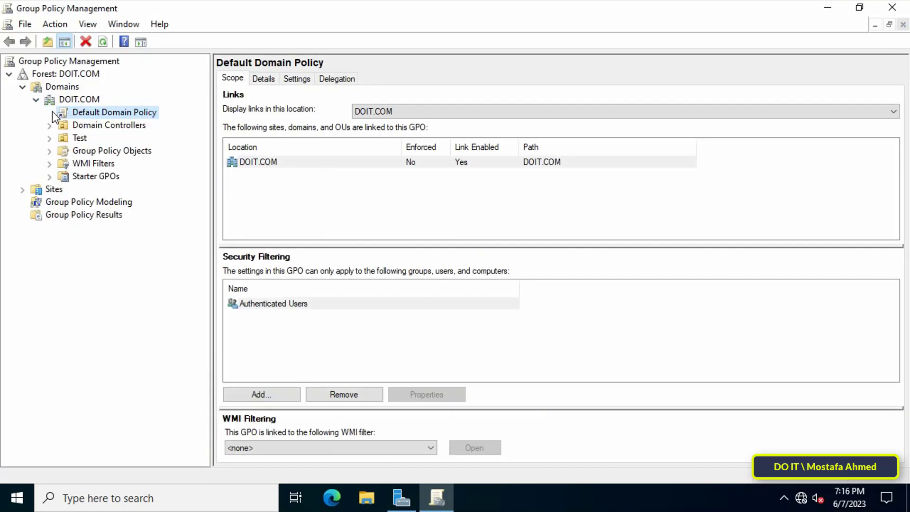
pyautogui.rightClick(127, 107)
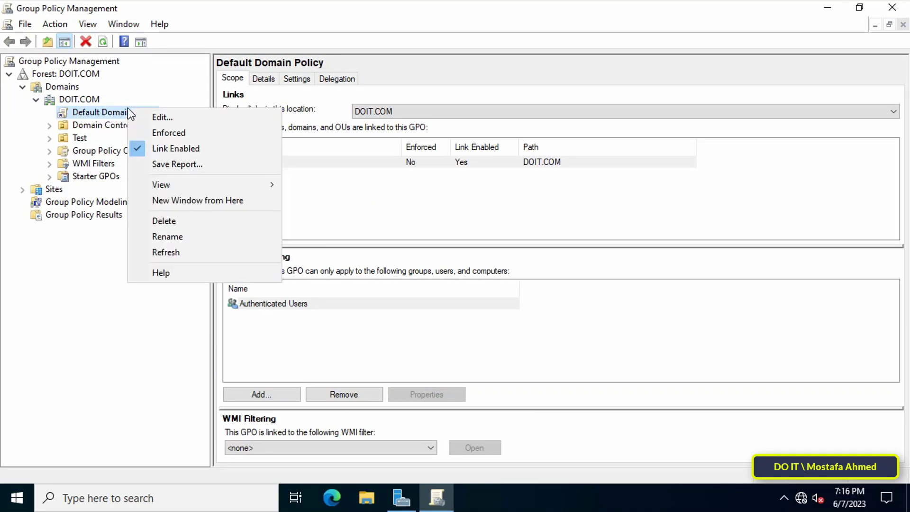
pyautogui.click(238, 120)
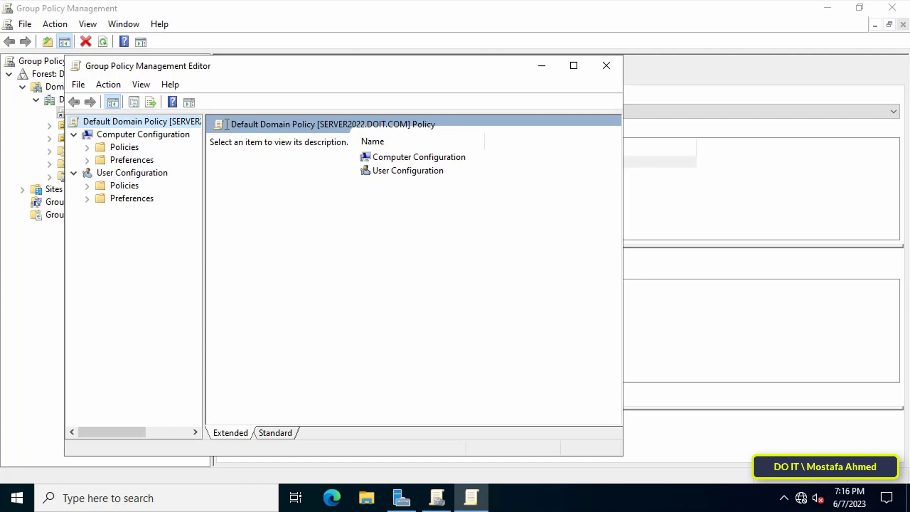
pyautogui.moveTo(203, 69); pyautogui.dragTo(400, 78)
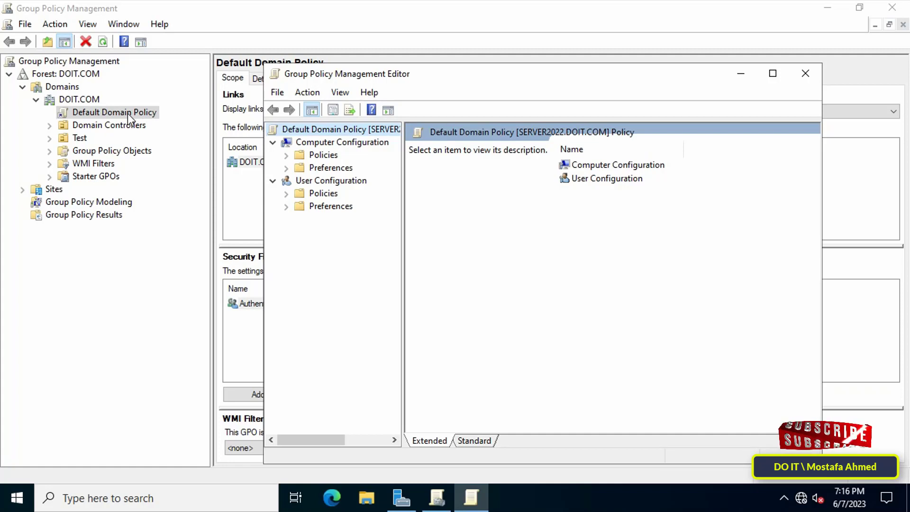
# Step: Maximize the editor and expand Computer Configuration > Policies > Windows Settings > Security Settings > File System
pyautogui.click(773, 74)
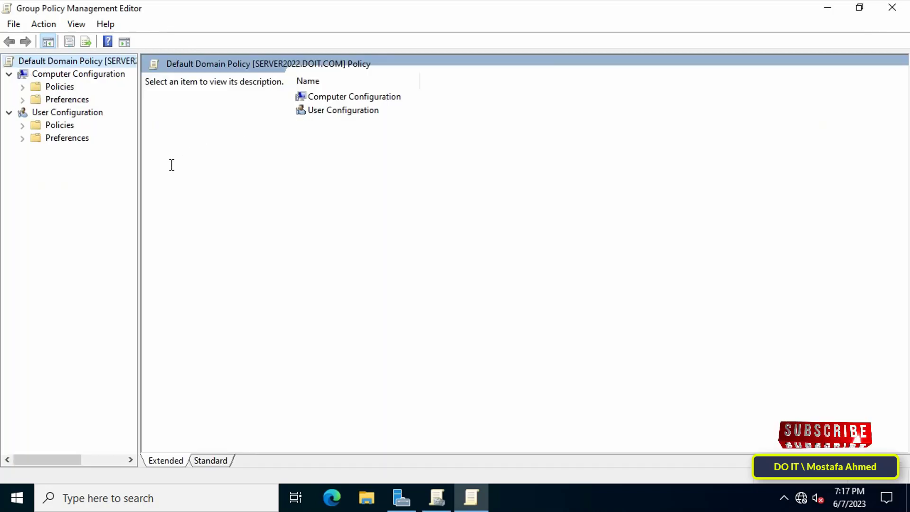
pyautogui.moveTo(138, 172); pyautogui.dragTo(205, 174)
pyautogui.click(77, 75)
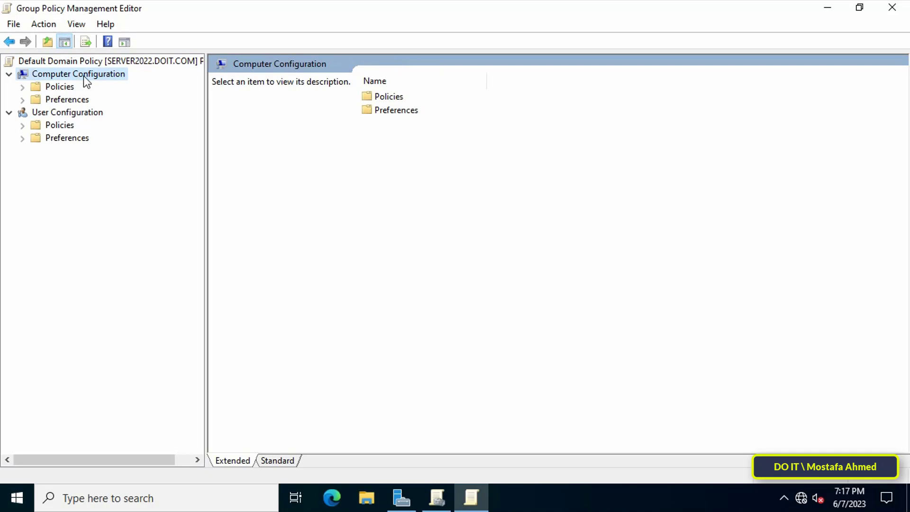
pyautogui.doubleClick(64, 87)
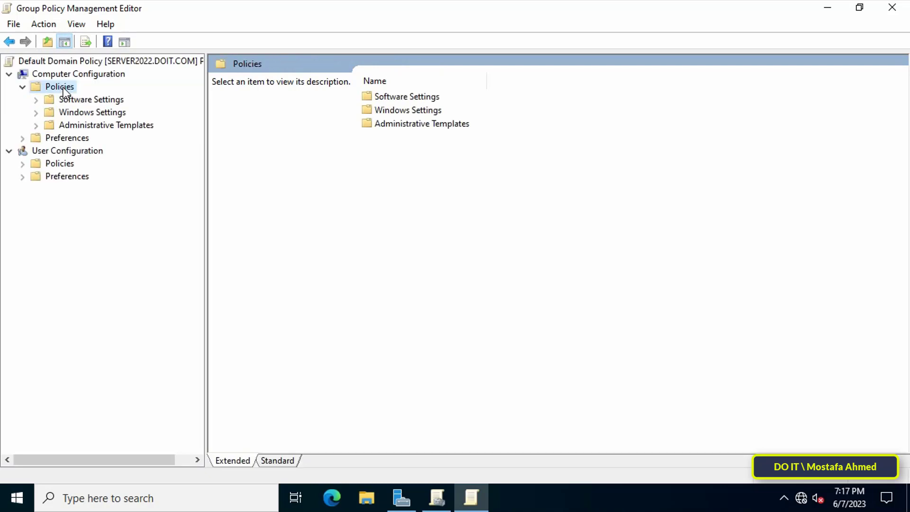
pyautogui.click(98, 112)
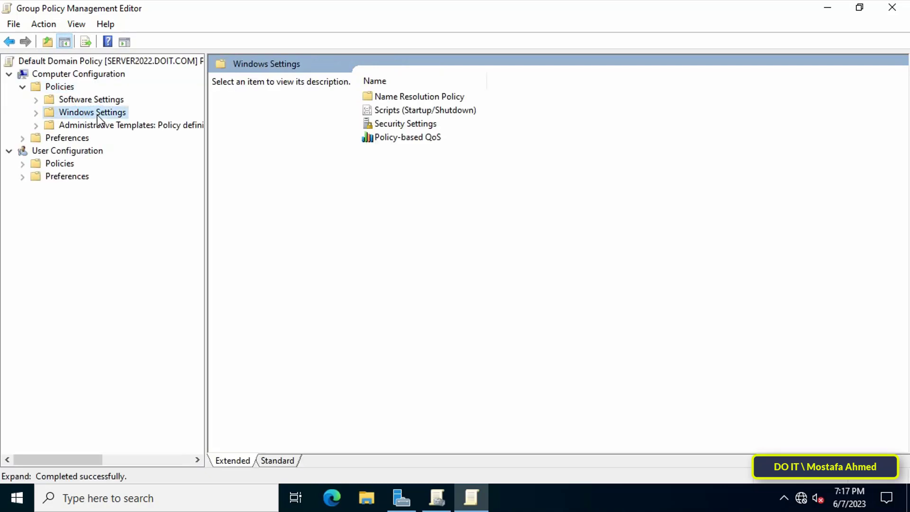
pyautogui.click(97, 150)
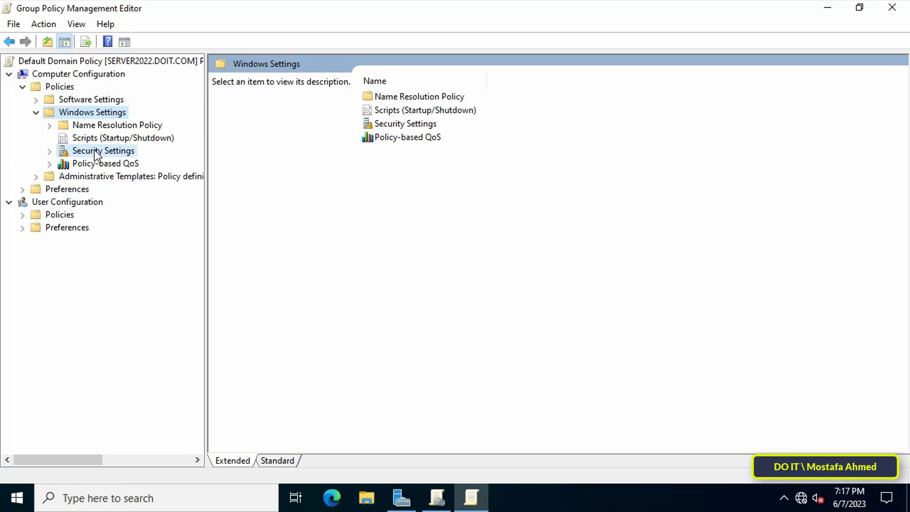
pyautogui.doubleClick(101, 151)
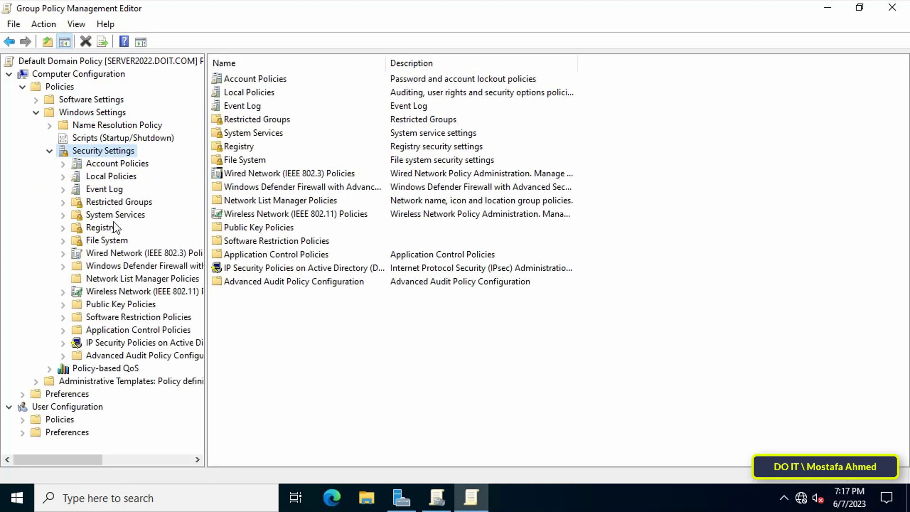
pyautogui.click(108, 241)
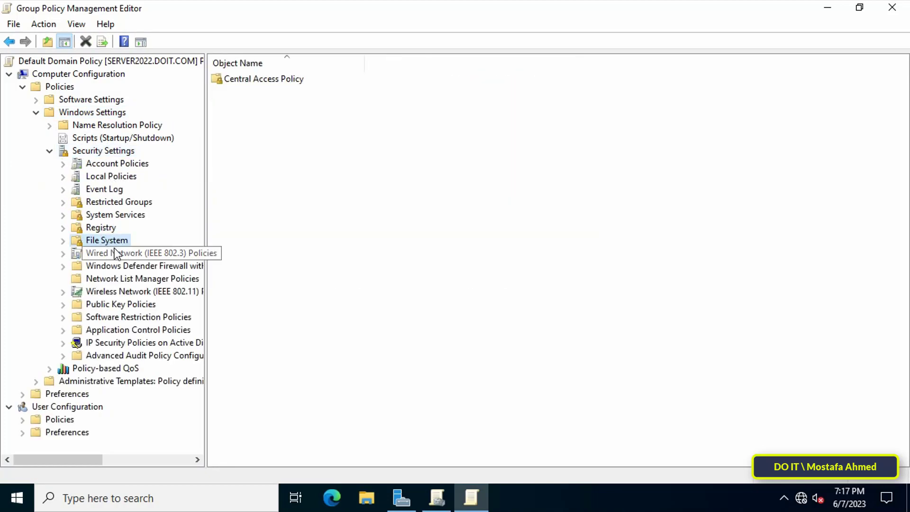
# Step: Use Add File in File System to add DVD Drive (D:), opening Database Security for D:\
pyautogui.rightClick(440, 209)
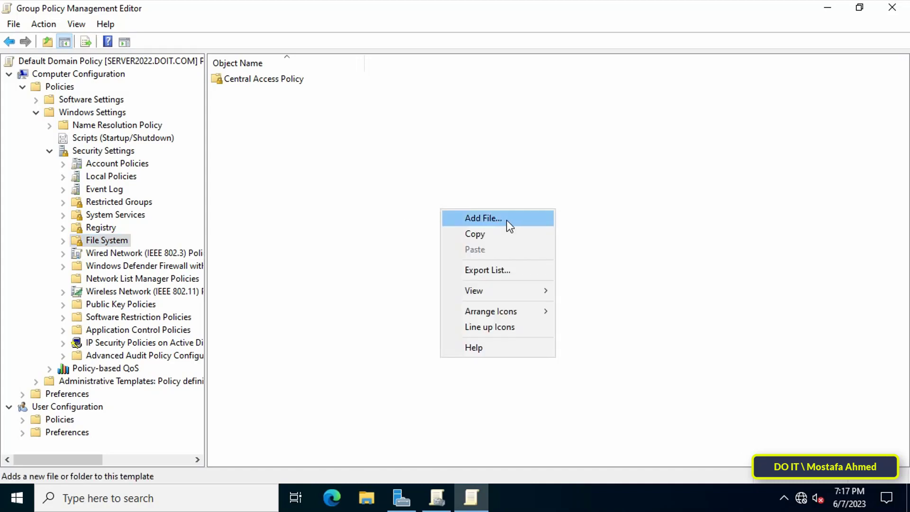
pyautogui.click(510, 220)
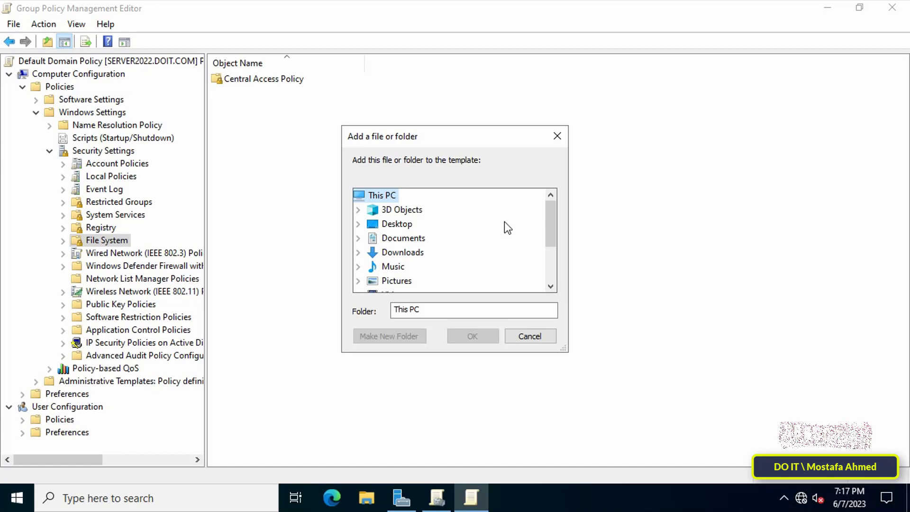
pyautogui.moveTo(550, 214); pyautogui.dragTo(551, 289)
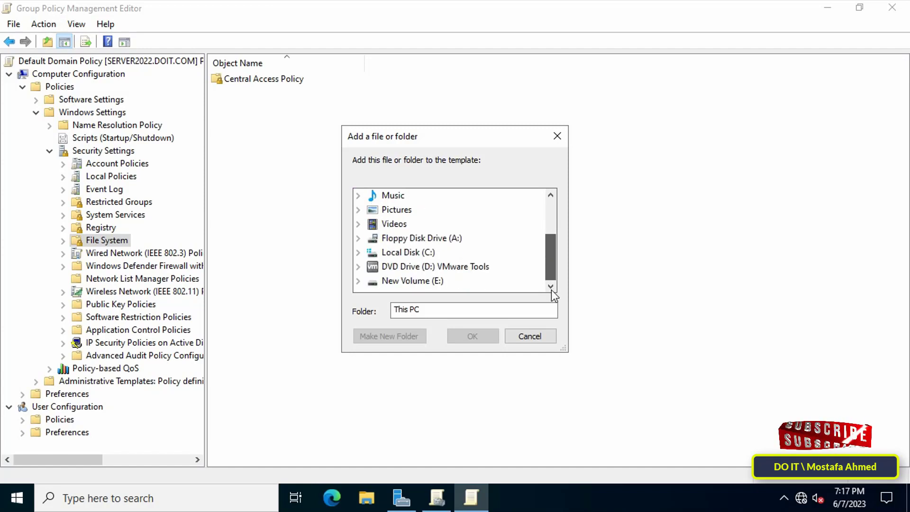
pyautogui.doubleClick(446, 266)
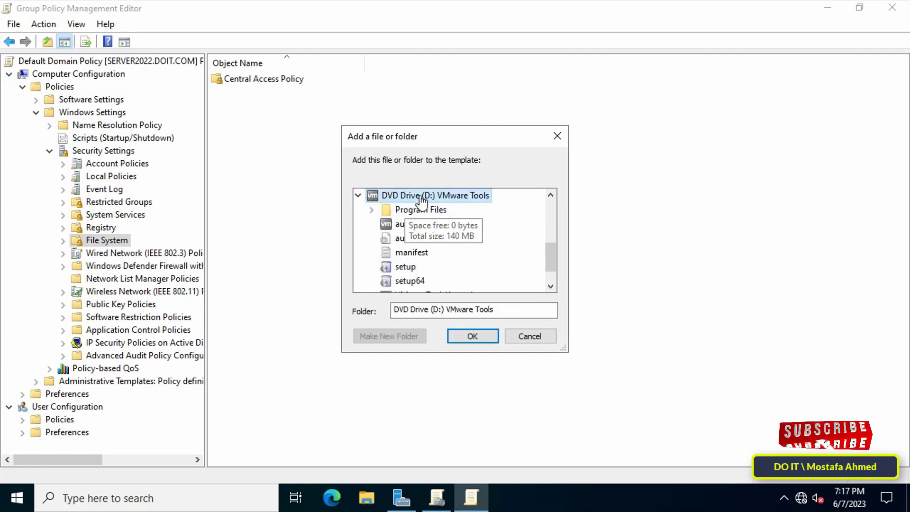
pyautogui.click(472, 336)
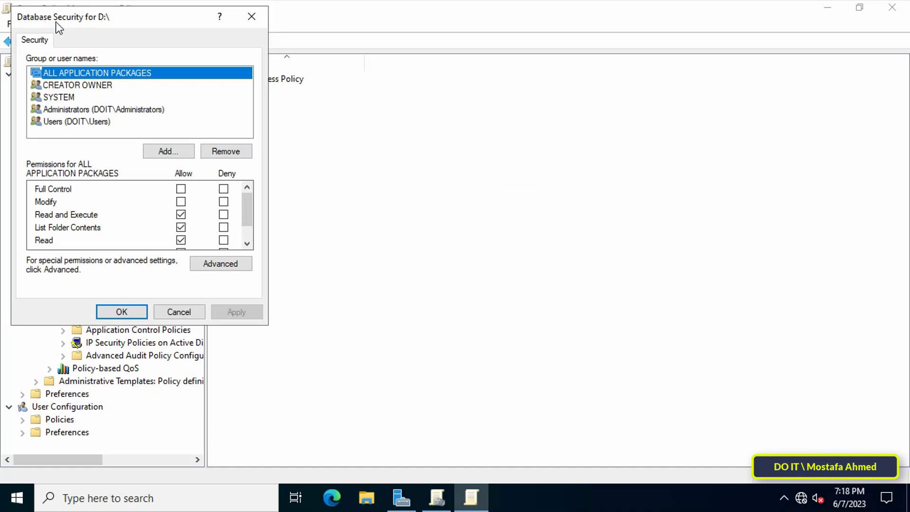
pyautogui.moveTo(118, 14); pyautogui.dragTo(447, 55)
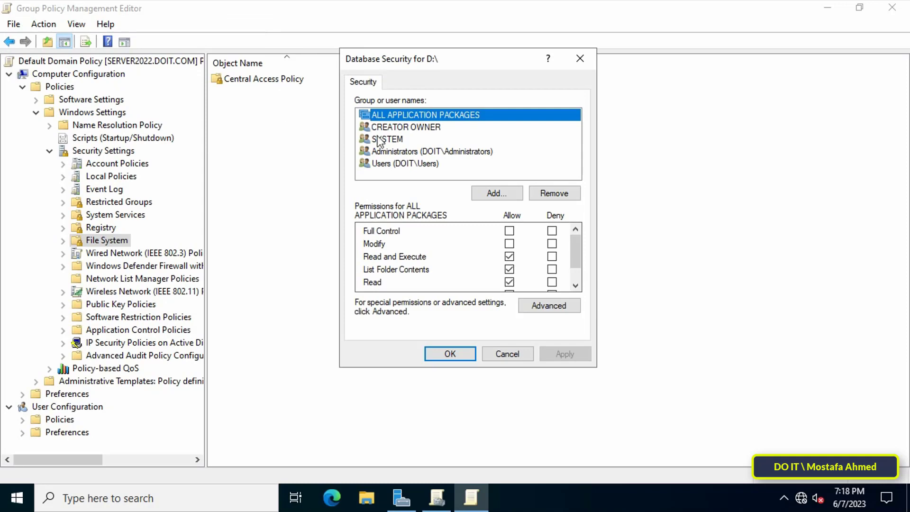
# Step: In Advanced settings for D:\, add a new permission entry with principal test1
pyautogui.click(565, 311)
pyautogui.click(235, 356)
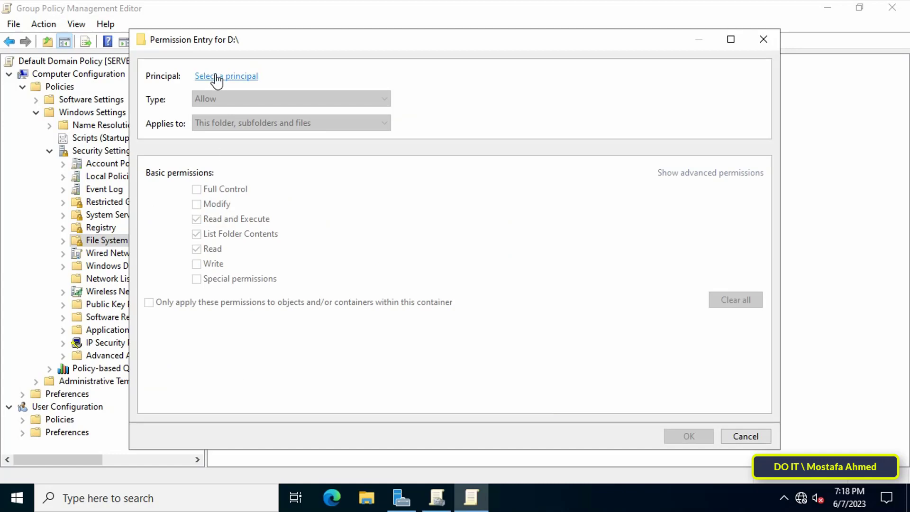
pyautogui.click(213, 77)
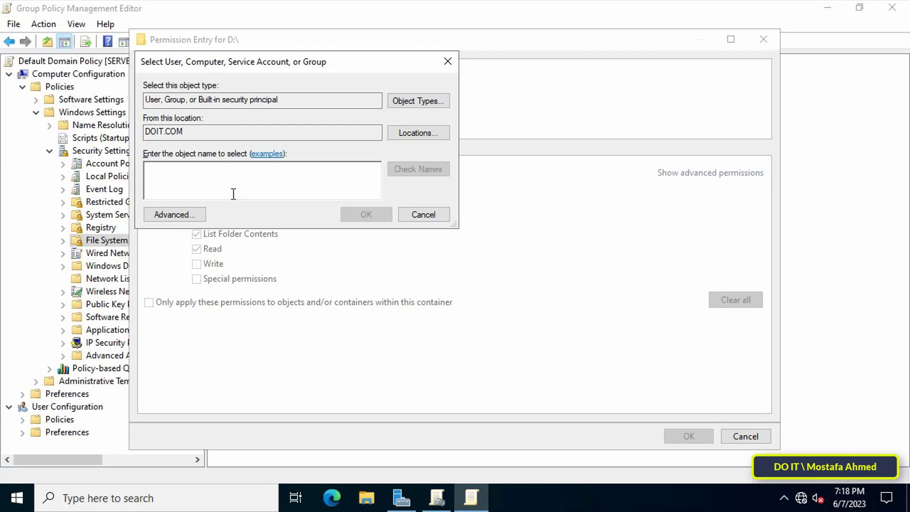
pyautogui.write('test1')
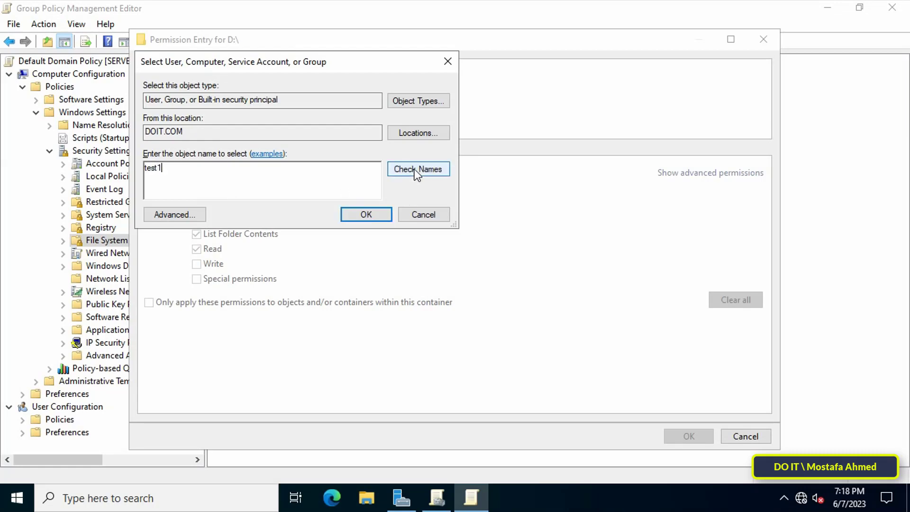
pyautogui.click(416, 170)
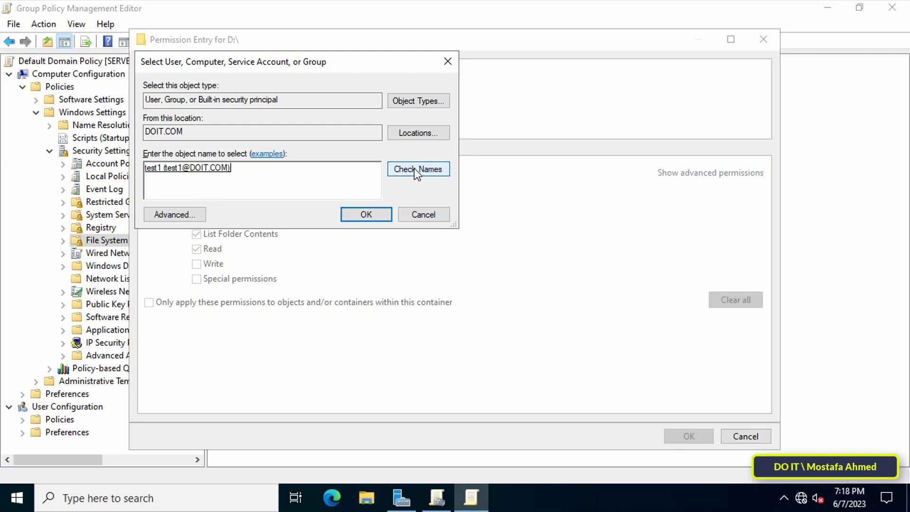
pyautogui.click(363, 217)
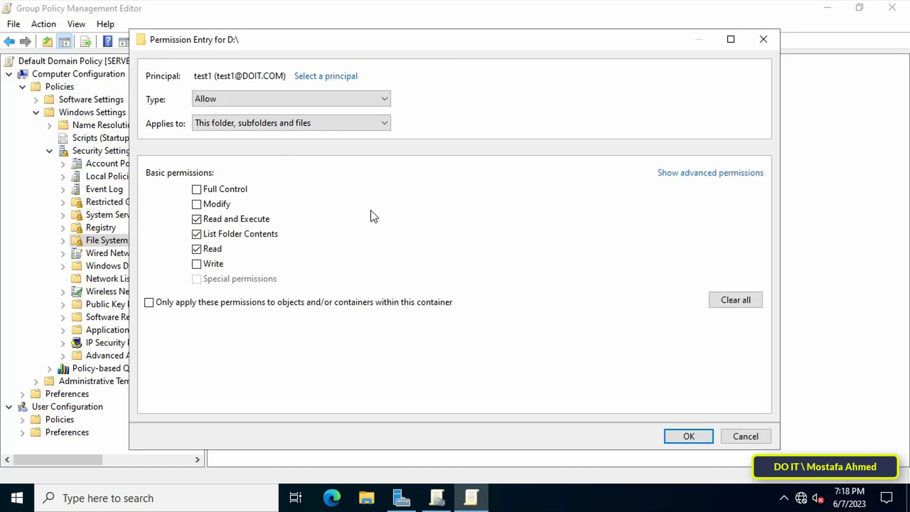
# Step: Make the test1 entry Deny, clear the read permissions, and check Delete
pyautogui.click(702, 173)
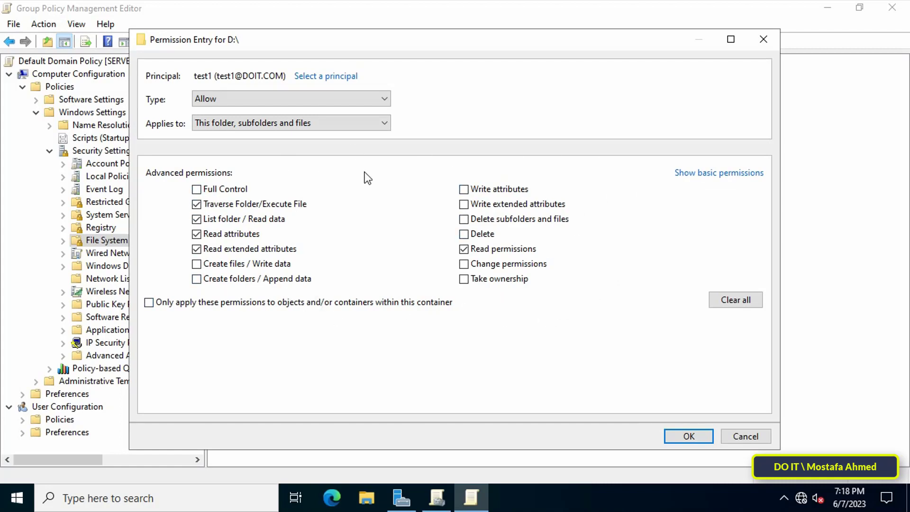
pyautogui.click(385, 98)
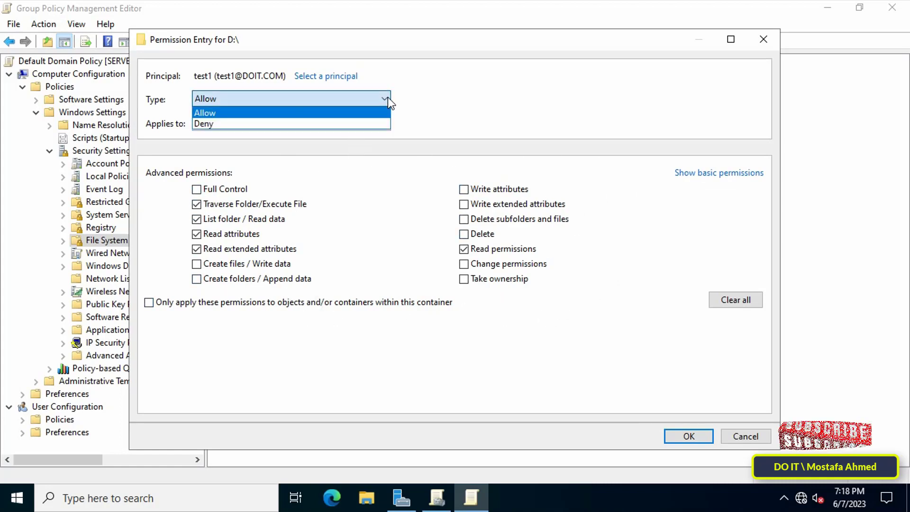
pyautogui.click(312, 124)
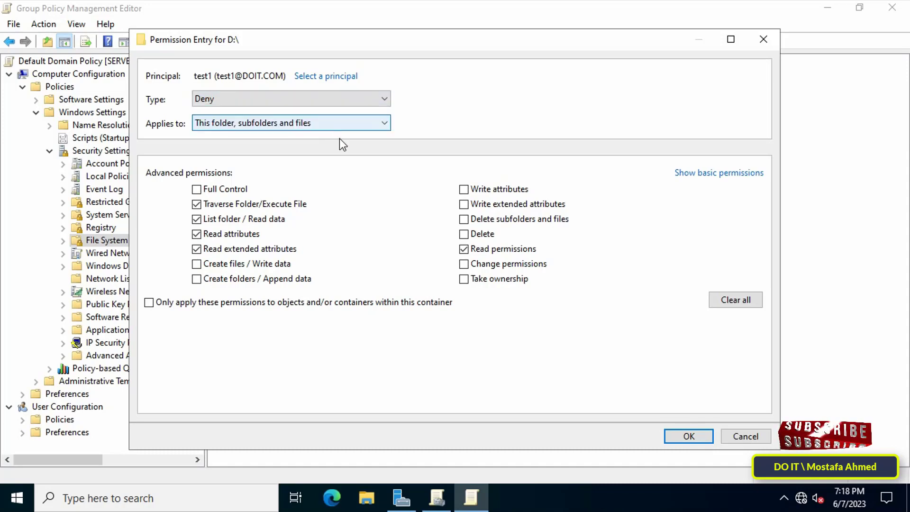
pyautogui.click(222, 204)
pyautogui.click(223, 219)
pyautogui.click(224, 234)
pyautogui.click(478, 250)
pyautogui.click(475, 235)
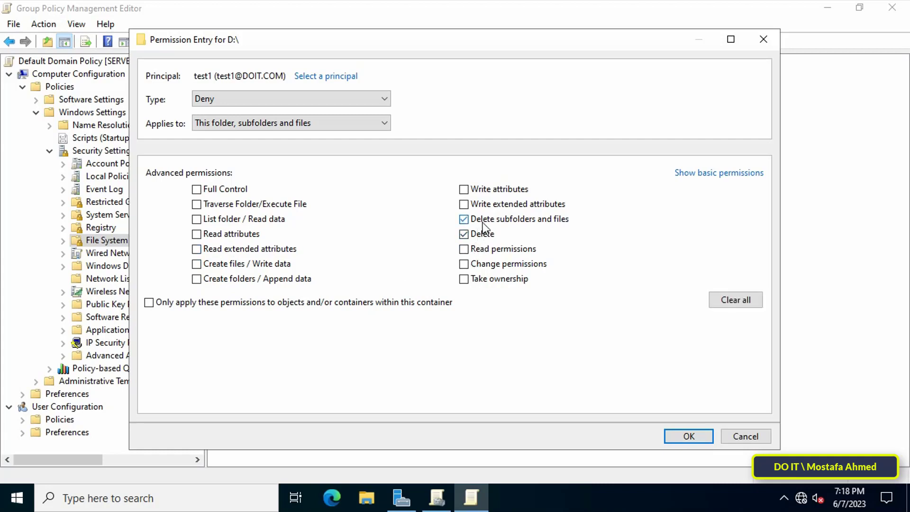
# Step: Save the test1 Deny entry, apply it to D:\, and accept the deny-precedence warning
pyautogui.click(702, 438)
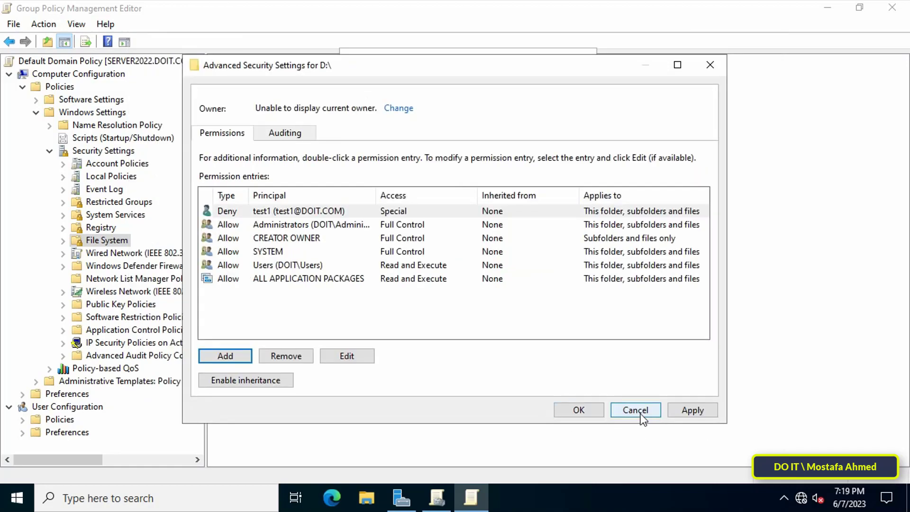
pyautogui.click(711, 410)
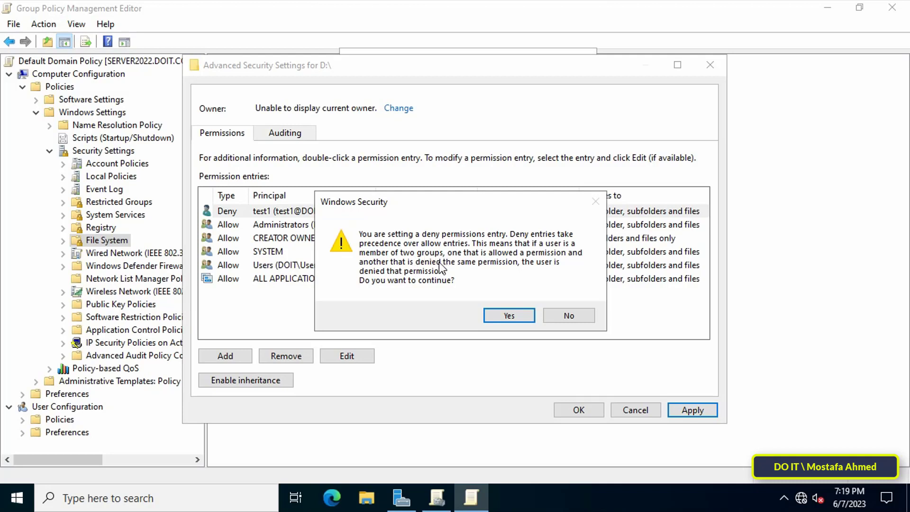
pyautogui.click(520, 313)
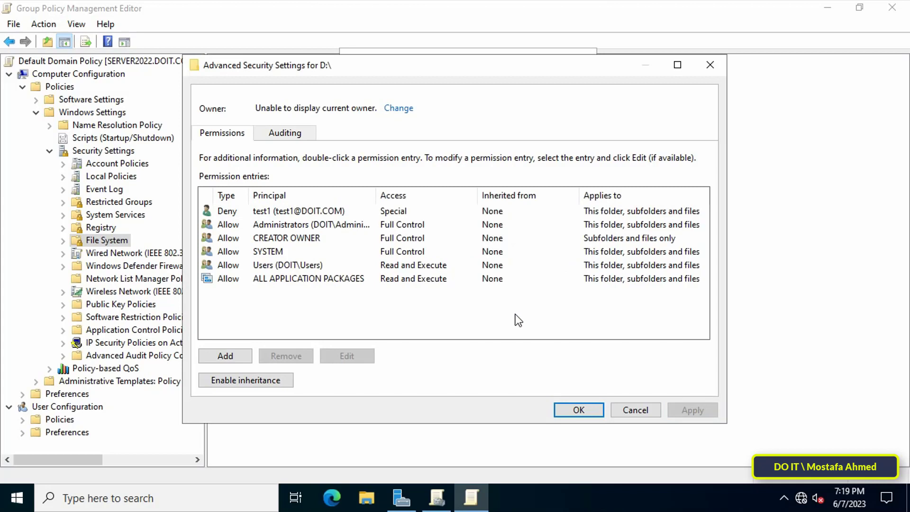
# Step: Confirm the Advanced Security, Database Security and Add Object dialogs, then close the editor
pyautogui.click(579, 410)
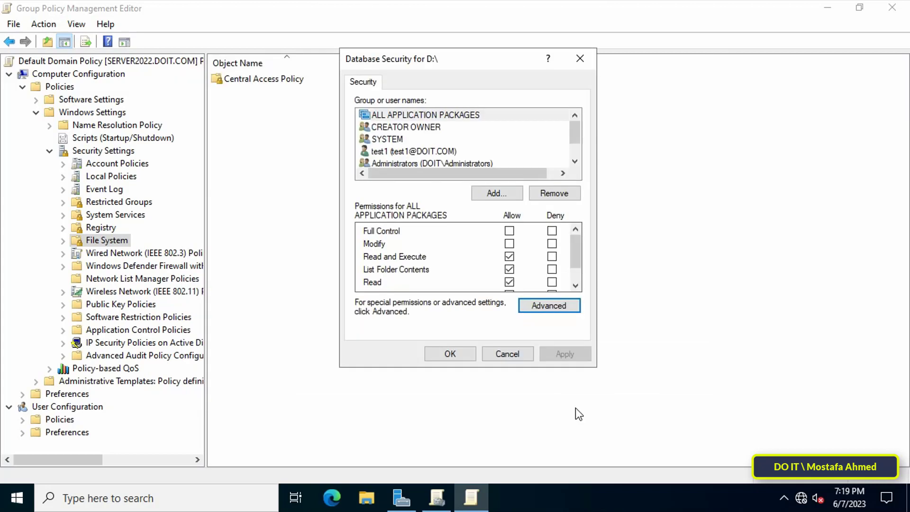
pyautogui.click(419, 153)
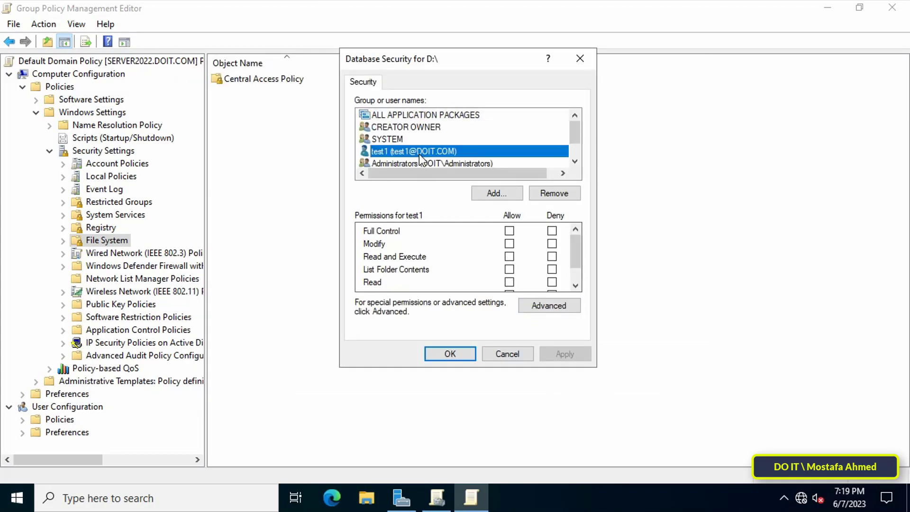
pyautogui.scroll(-1, 576, 266)
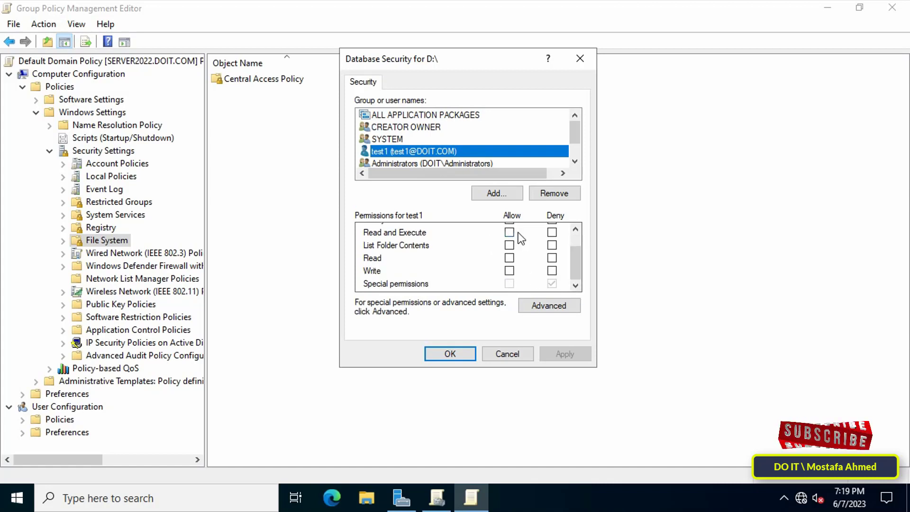
pyautogui.scroll(1, 571, 274)
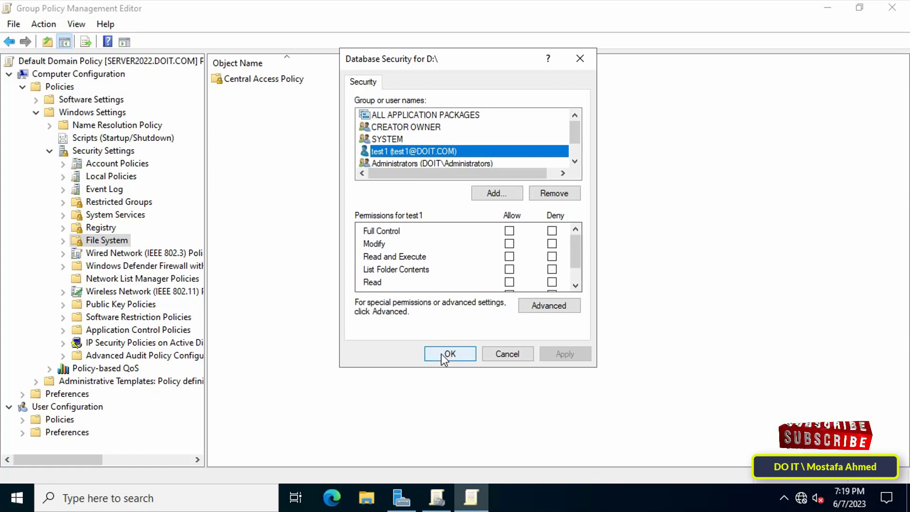
pyautogui.click(442, 354)
pyautogui.click(498, 341)
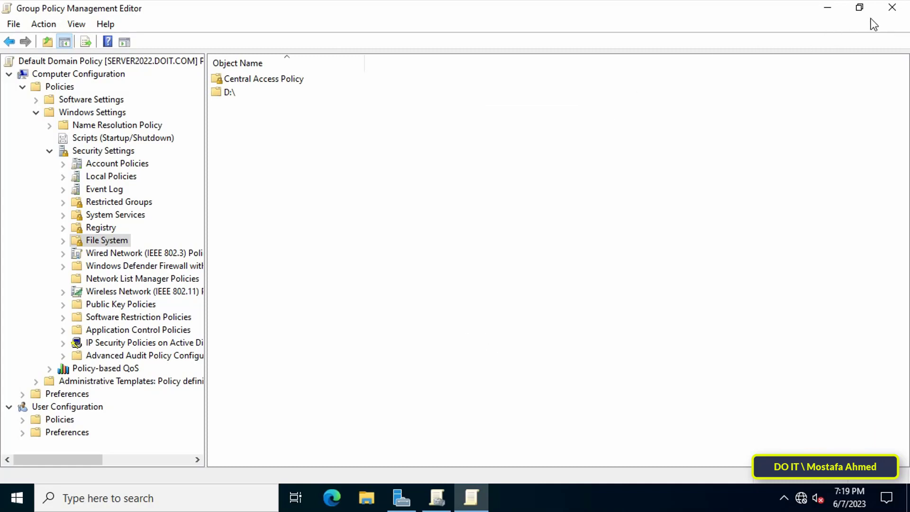
pyautogui.click(892, 8)
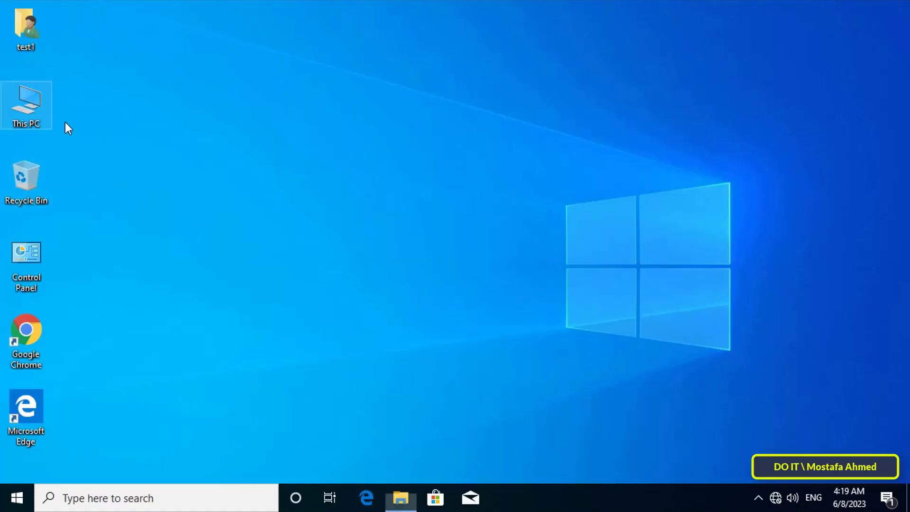
# Step: On the client, open New Volume (D:) and bring up the Work folder's context menu
pyautogui.doubleClick(47, 118)
pyautogui.doubleClick(532, 321)
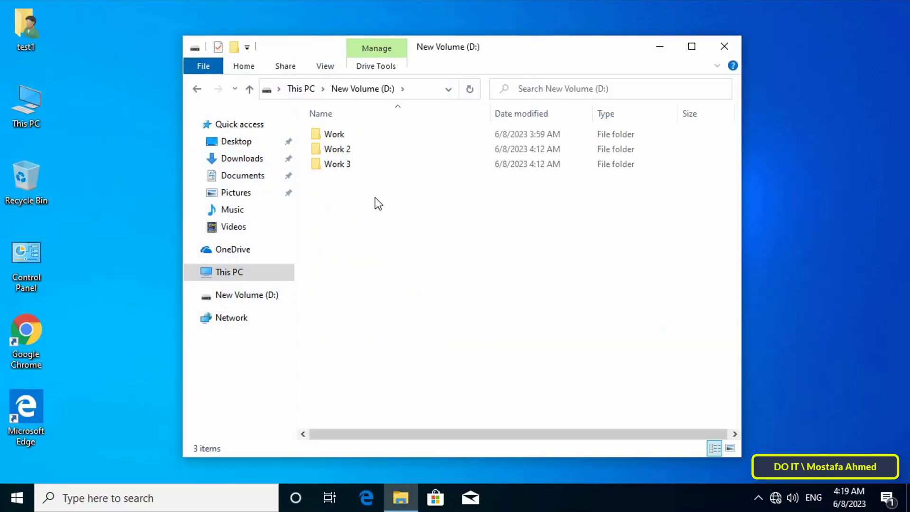
pyautogui.moveTo(339, 161); pyautogui.dragTo(328, 131)
pyautogui.click(328, 134)
pyautogui.rightClick(322, 137)
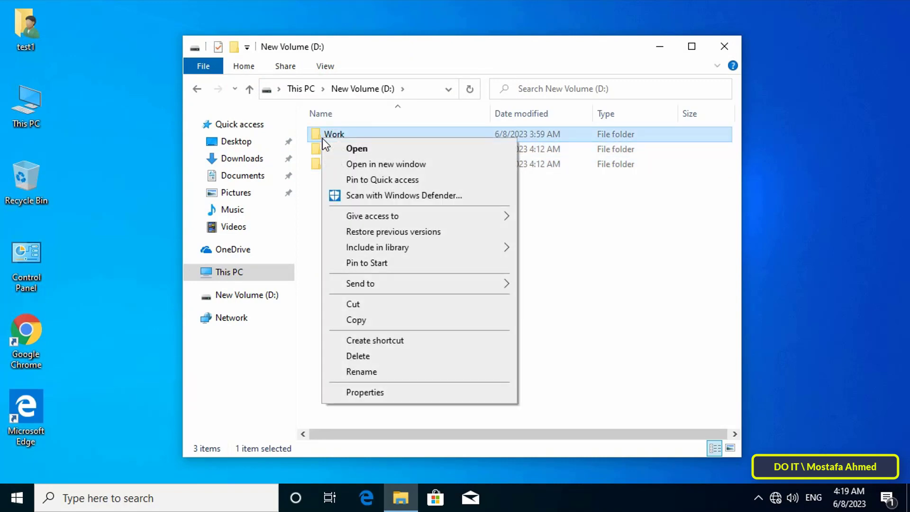
pyautogui.click(601, 319)
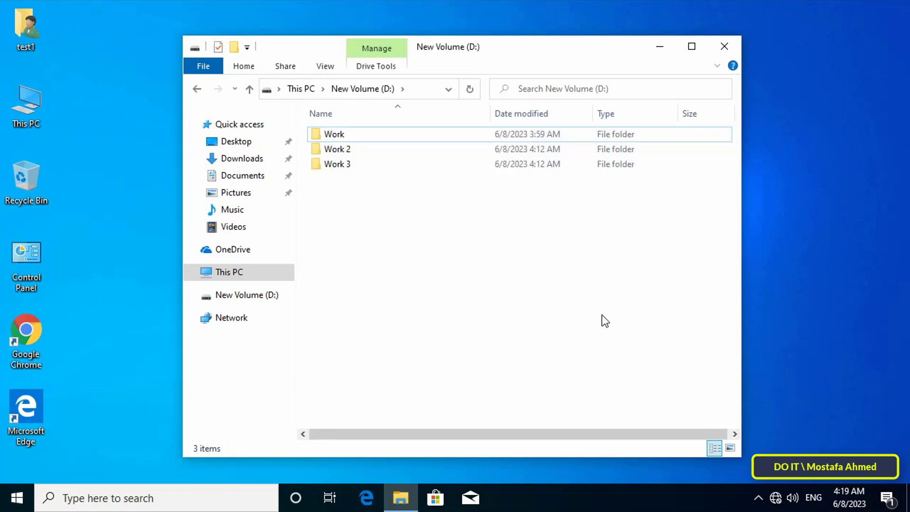
# Step: Launch Command Prompt by searching 'cd' and run gpupdate /force
pyautogui.click(99, 498)
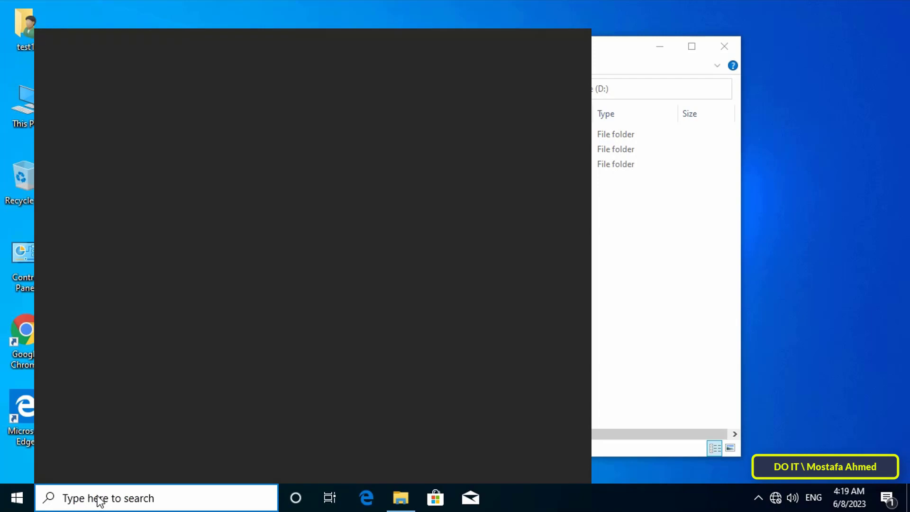
pyautogui.write('cm')
pyautogui.write('d')
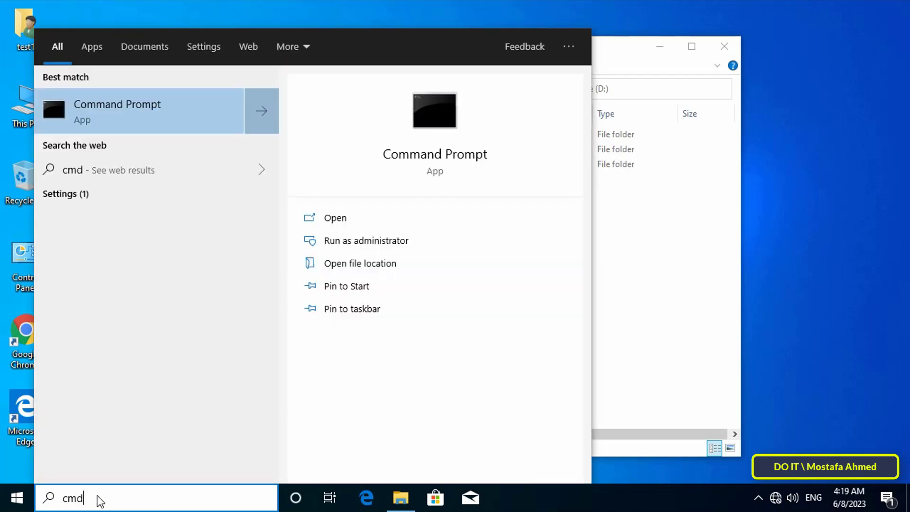
pyautogui.click(118, 124)
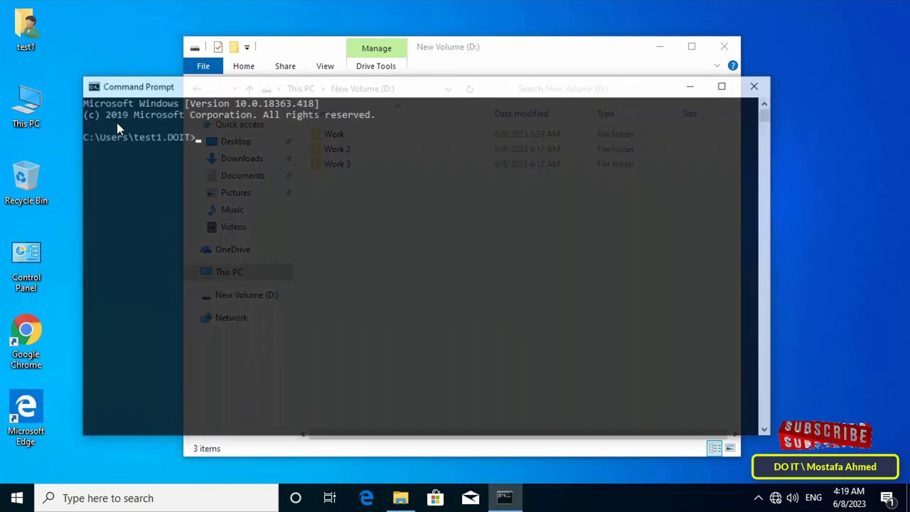
pyautogui.write('g')
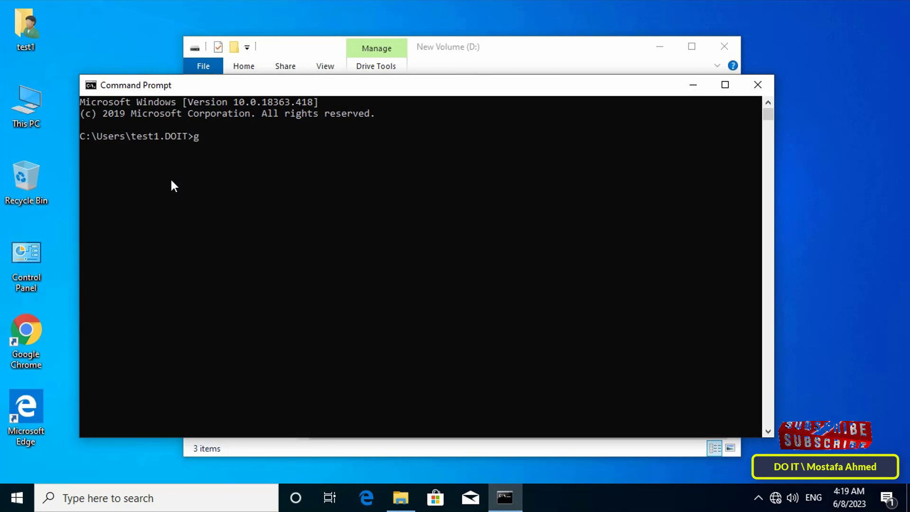
pyautogui.write('pupdat')
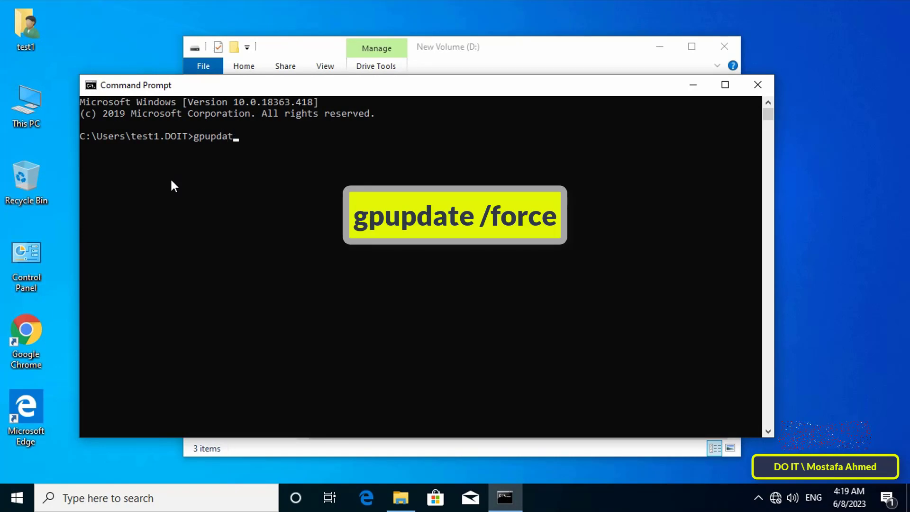
pyautogui.write('e /force')
pyautogui.press('Return')
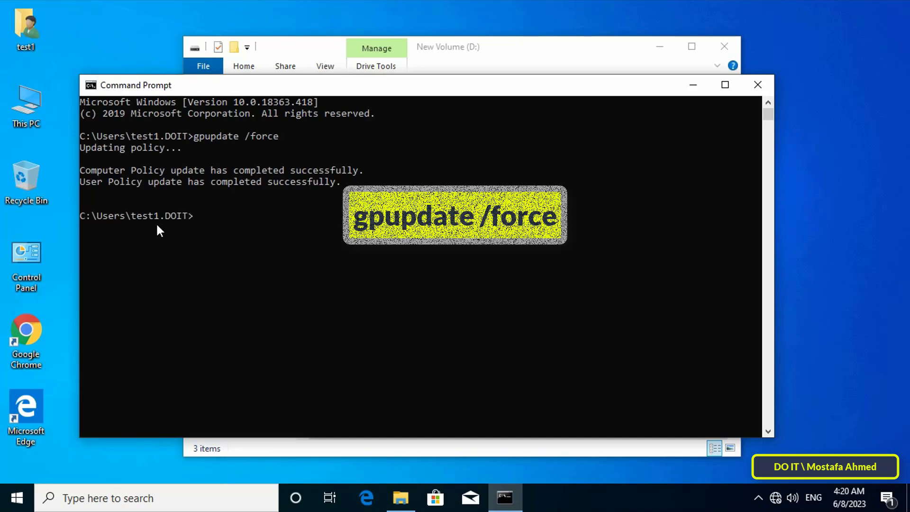
# Step: Close Command Prompt and try deleting Work 3, declining the administrator permission prompt
pyautogui.click(747, 84)
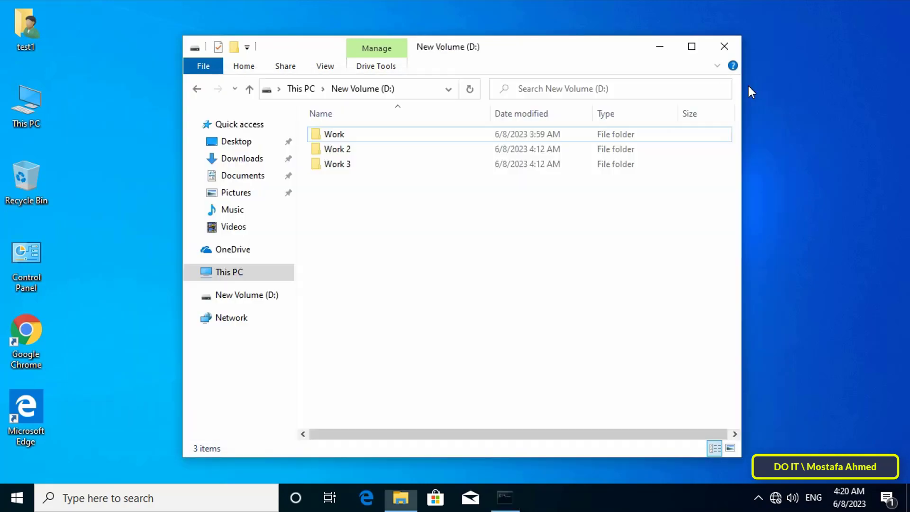
pyautogui.click(346, 166)
pyautogui.rightClick(347, 165)
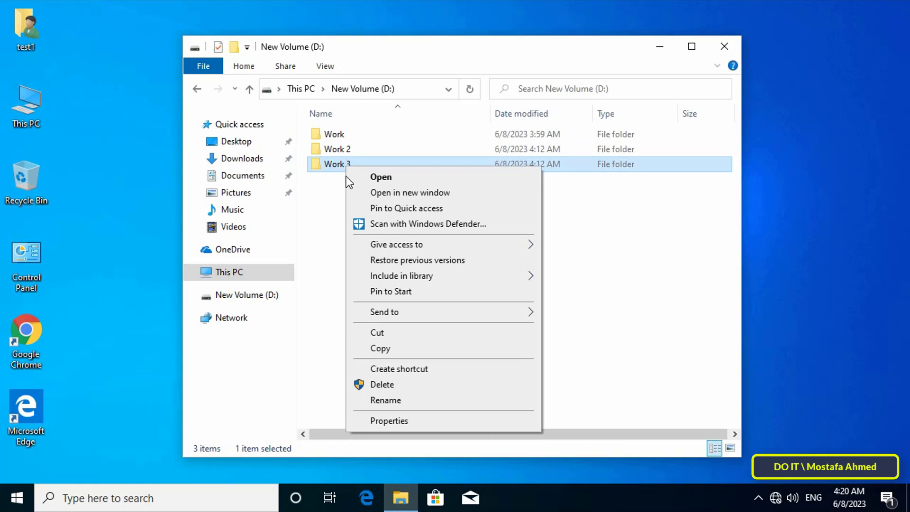
pyautogui.click(377, 385)
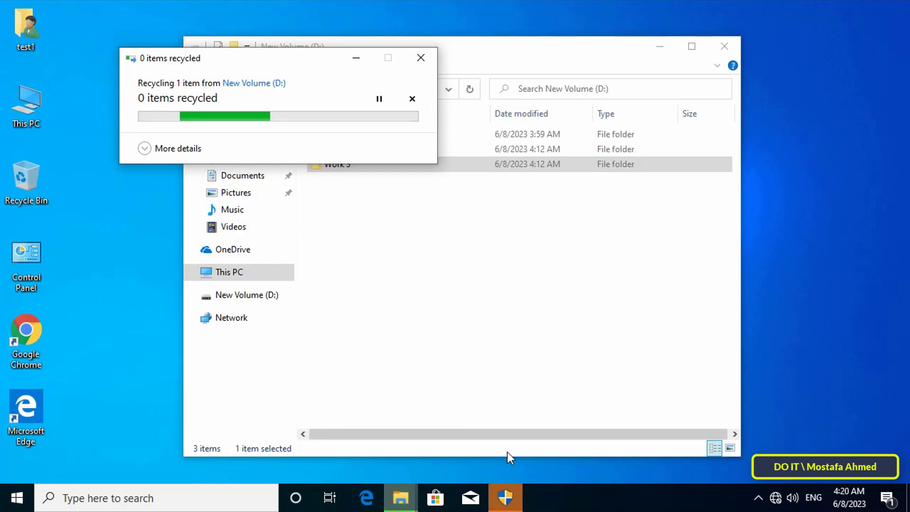
pyautogui.click(506, 497)
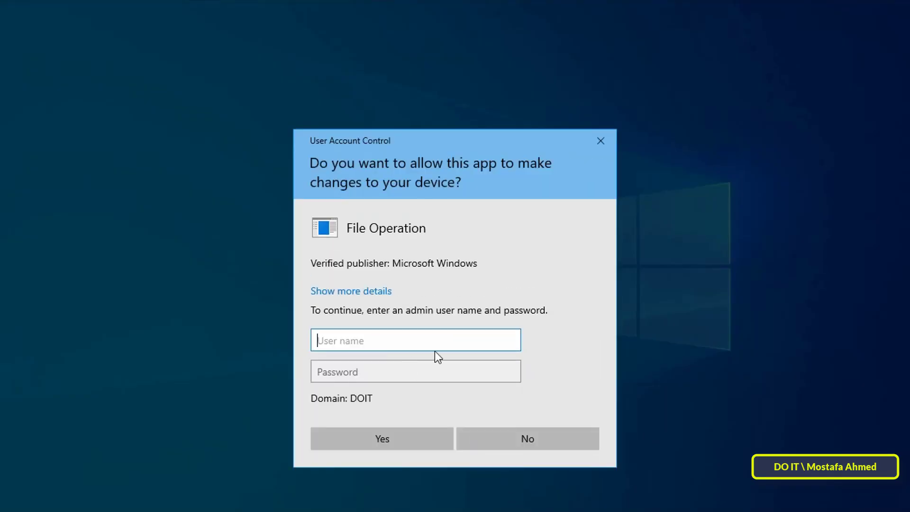
pyautogui.click(491, 446)
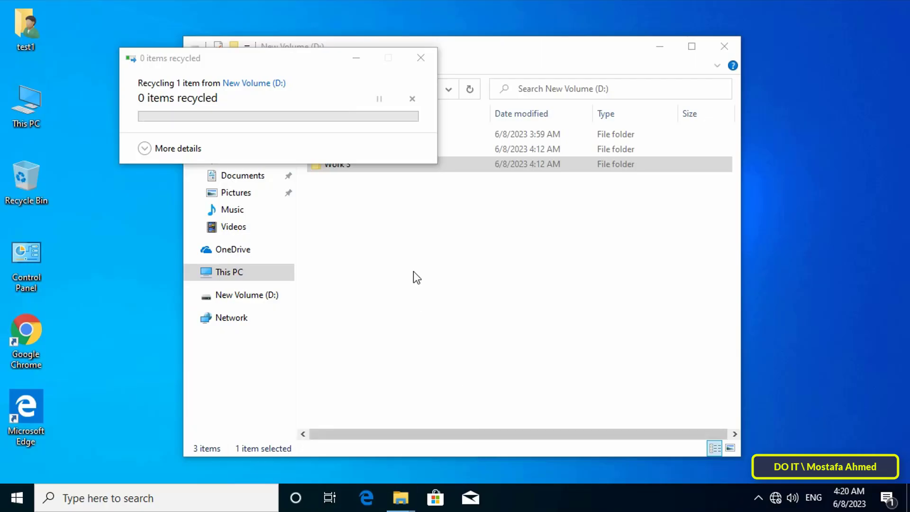
# Step: Try creating a new folder on D:, declining the administrator permission prompt
pyautogui.rightClick(337, 149)
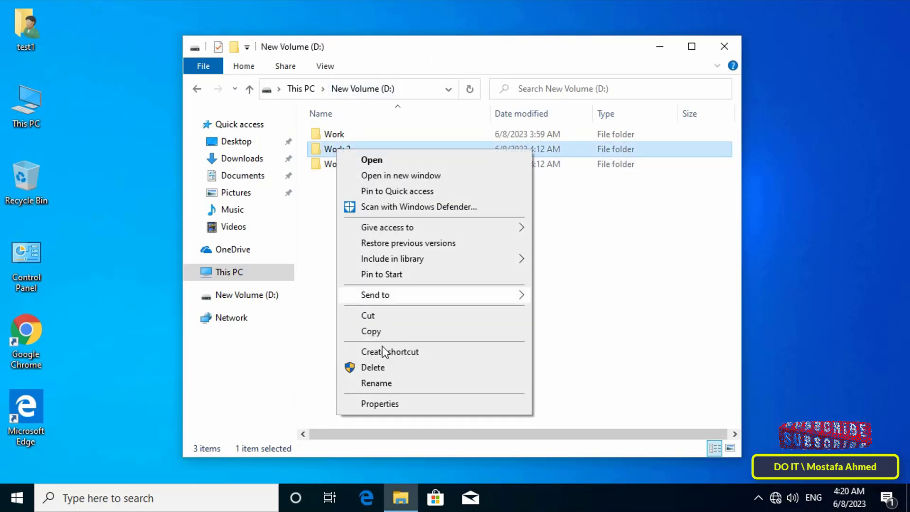
pyautogui.rightClick(331, 135)
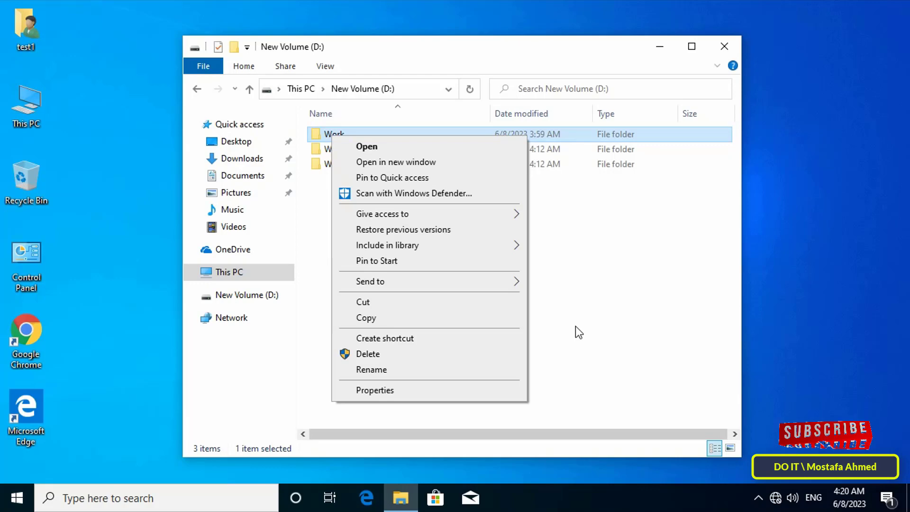
pyautogui.click(392, 258)
pyautogui.rightClick(392, 257)
pyautogui.moveTo(445, 429)
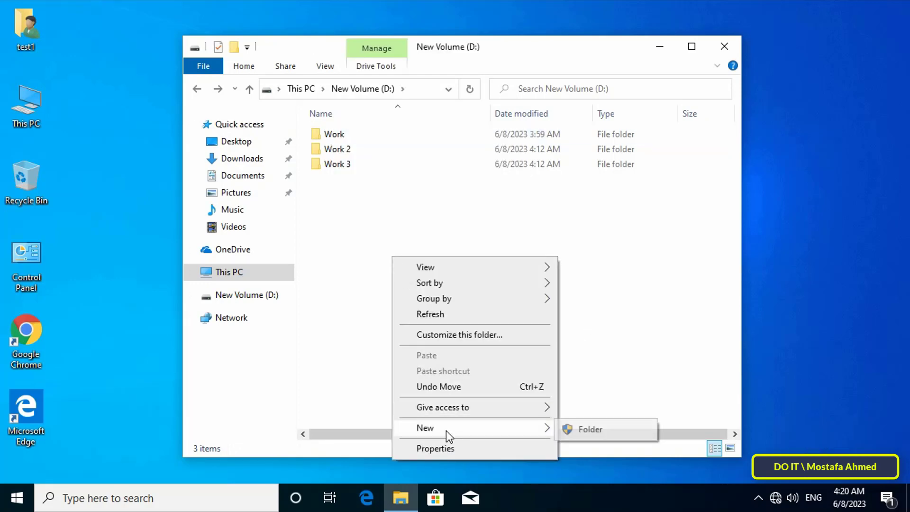
pyautogui.click(593, 430)
pyautogui.click(525, 437)
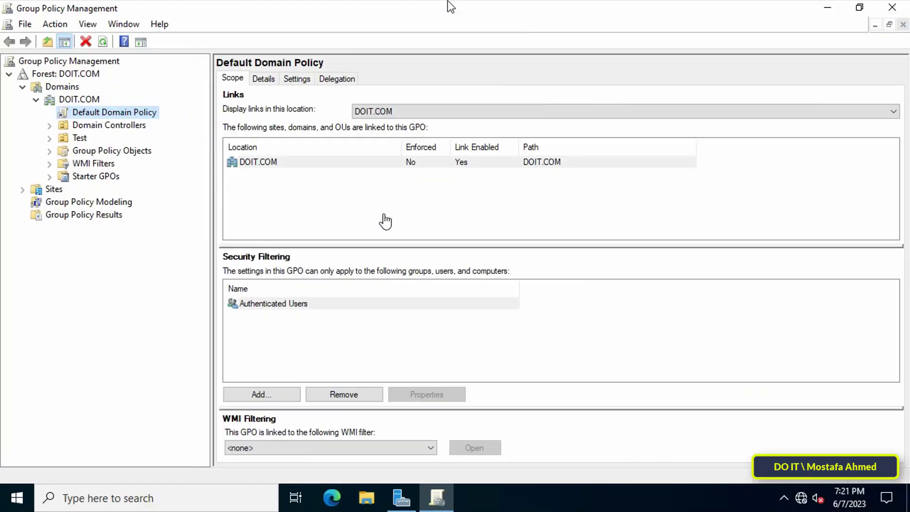
# Step: Edit Default Domain Policy again and expand Security Settings to File System, showing D:\
pyautogui.rightClick(149, 112)
pyautogui.click(180, 121)
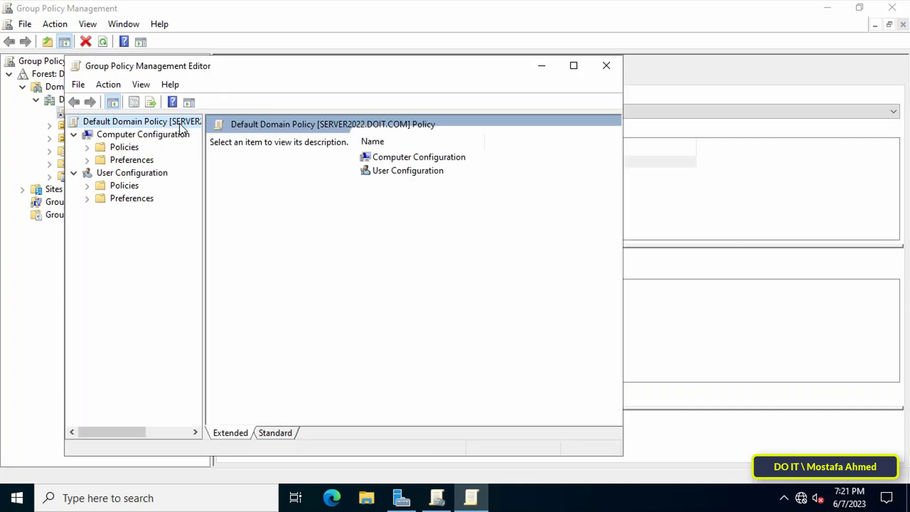
pyautogui.doubleClick(124, 147)
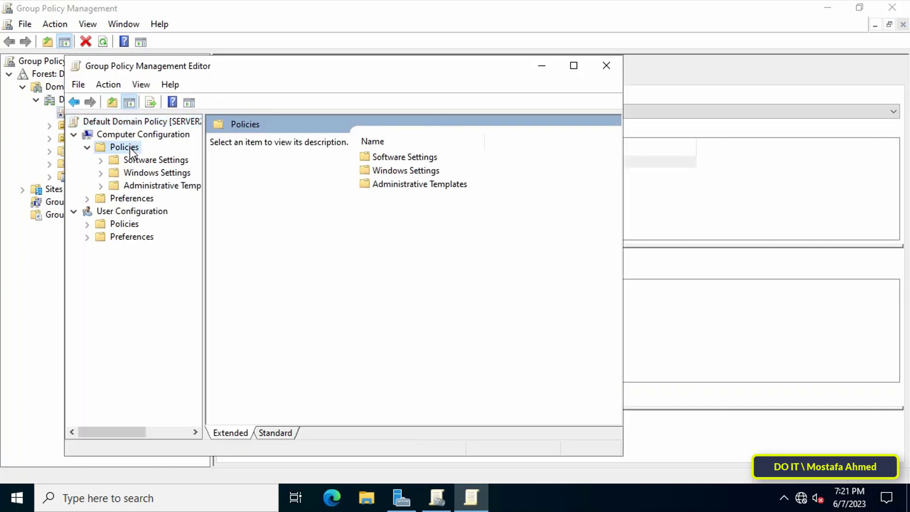
pyautogui.doubleClick(144, 173)
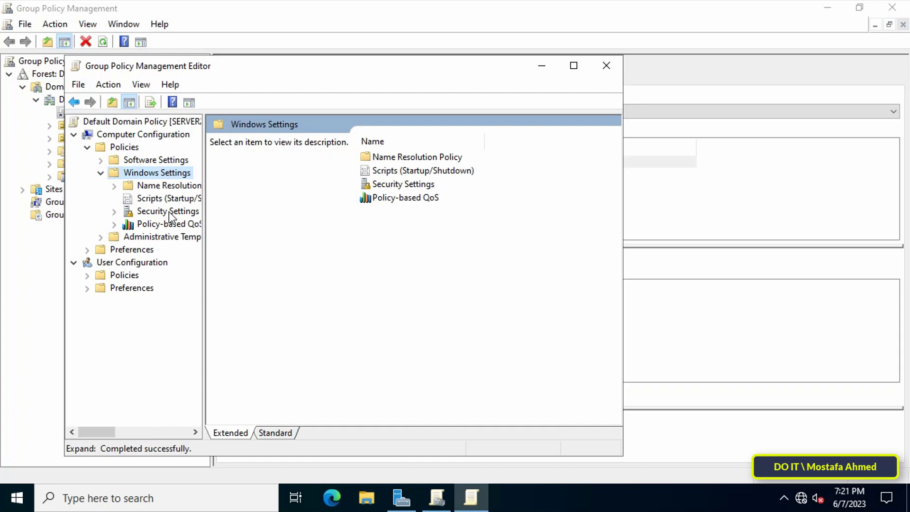
pyautogui.doubleClick(165, 211)
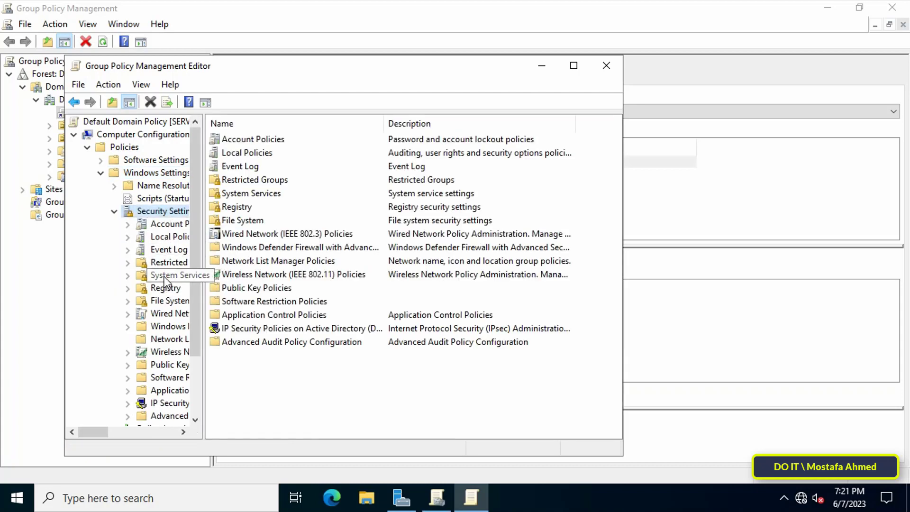
pyautogui.click(169, 304)
# Step: Open the security permissions of the policy's D:\ file system entry
pyautogui.click(230, 153)
pyautogui.rightClick(230, 153)
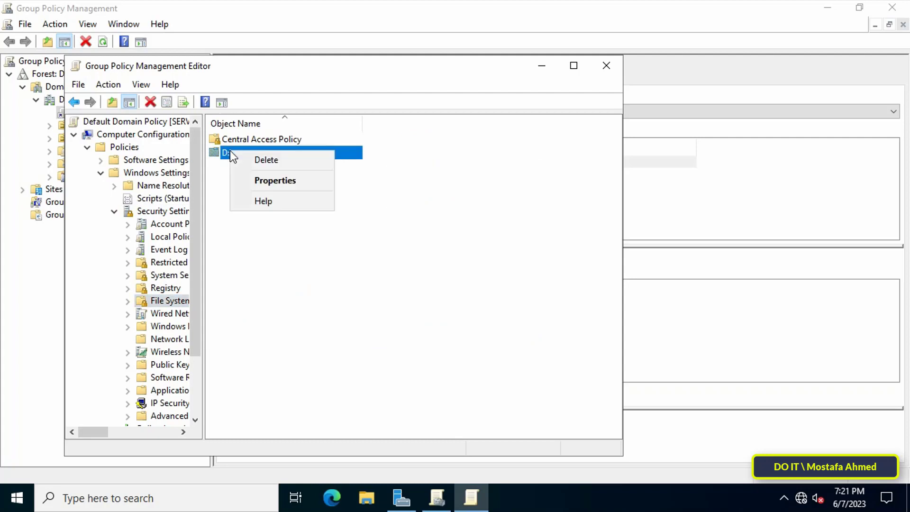
pyautogui.click(253, 181)
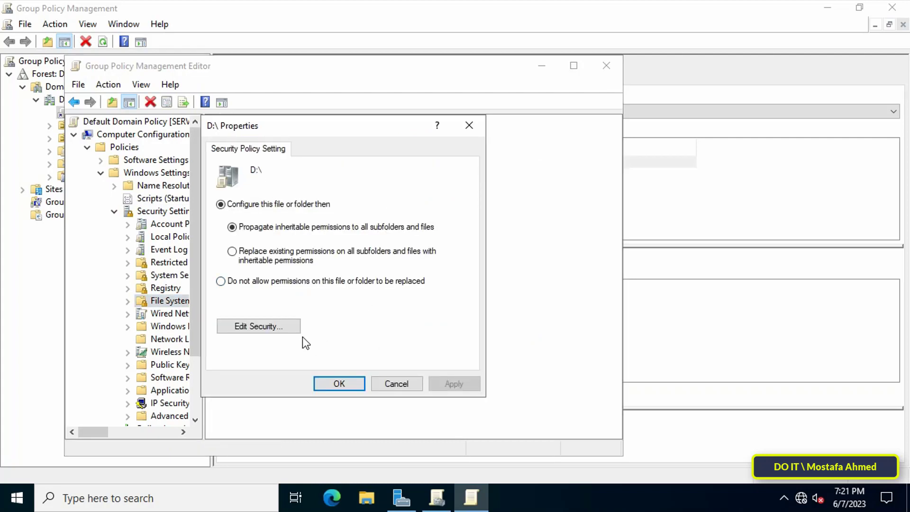
pyautogui.click(282, 327)
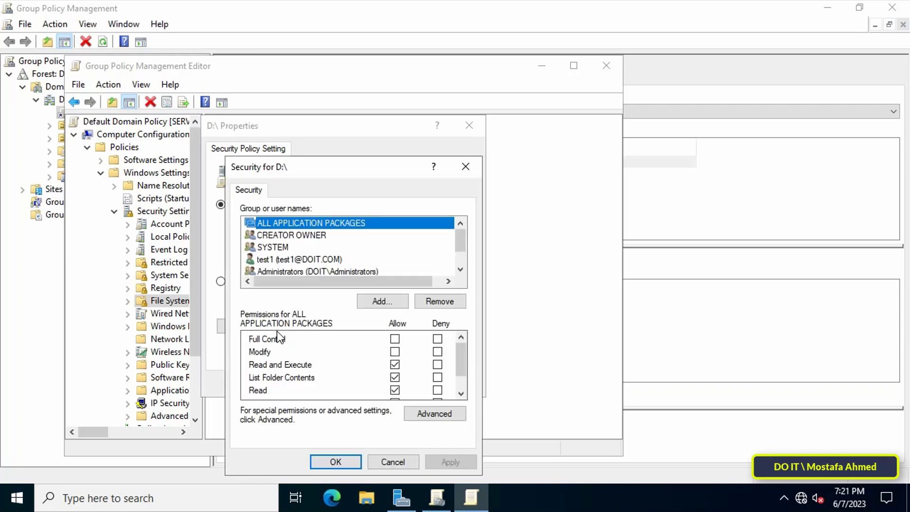
# Step: Allow test1 Full Control on D:\, apply and confirm, then close the editor
pyautogui.click(285, 259)
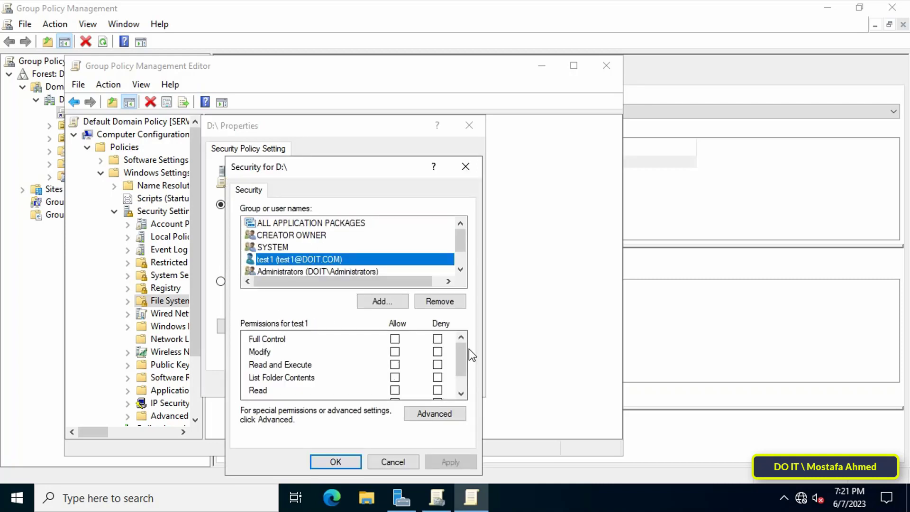
pyautogui.click(395, 339)
pyautogui.scroll(-2, 457, 358)
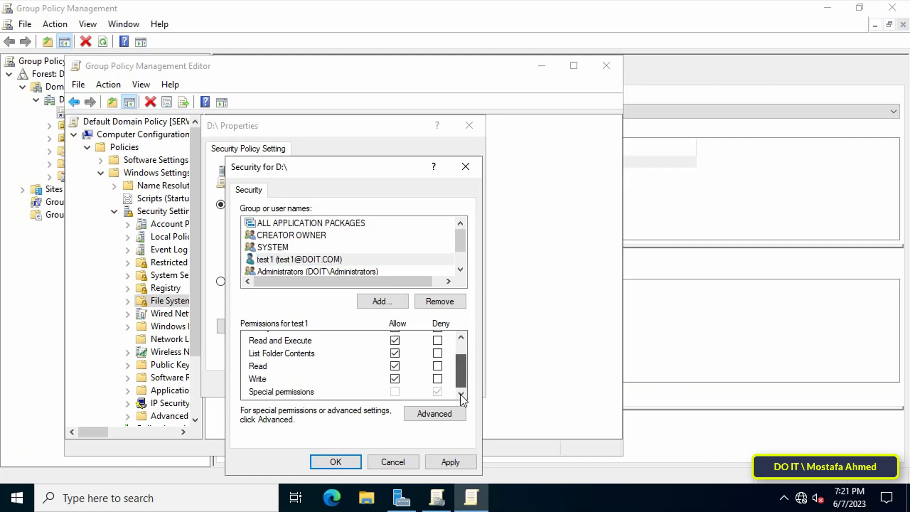
pyautogui.click(443, 462)
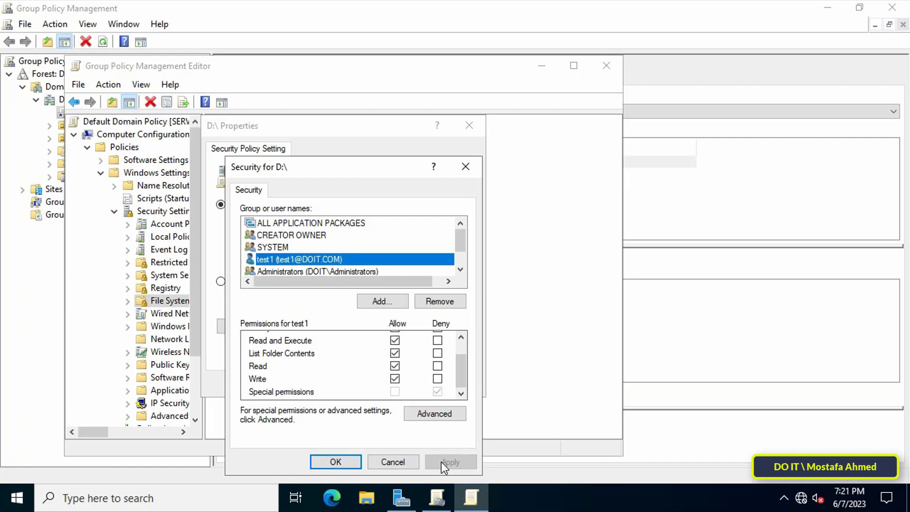
pyautogui.click(345, 462)
pyautogui.click(351, 388)
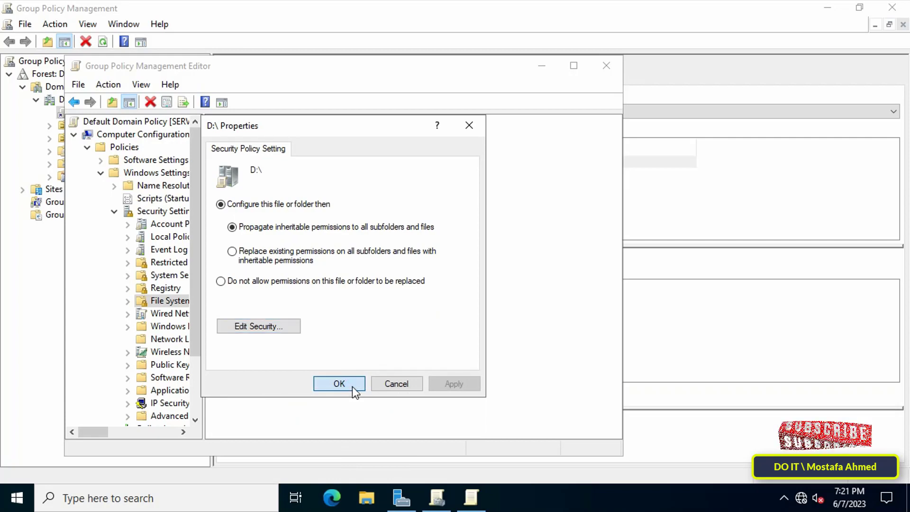
pyautogui.click(611, 67)
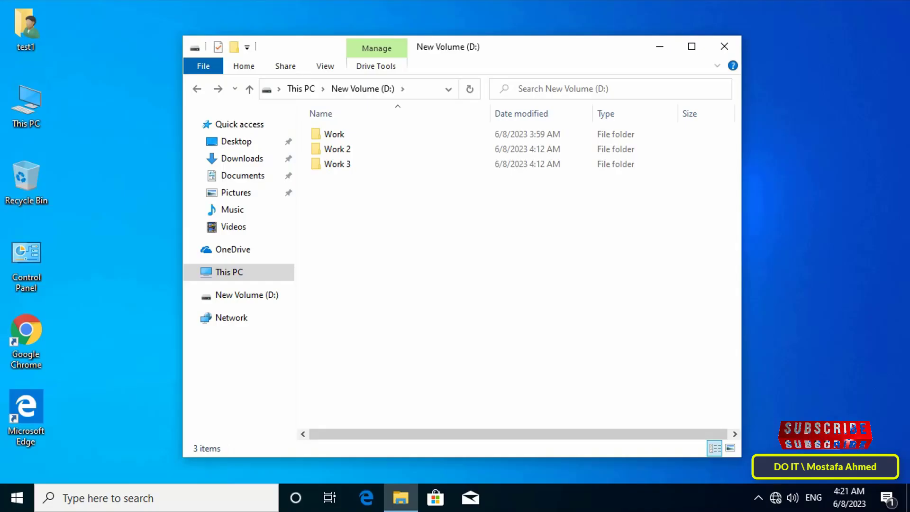
# Step: Run gpupdate /force in a Command Prompt launched from the taskbar cmd search
pyautogui.moveTo(360, 187); pyautogui.dragTo(324, 135)
pyautogui.rightClick(335, 149)
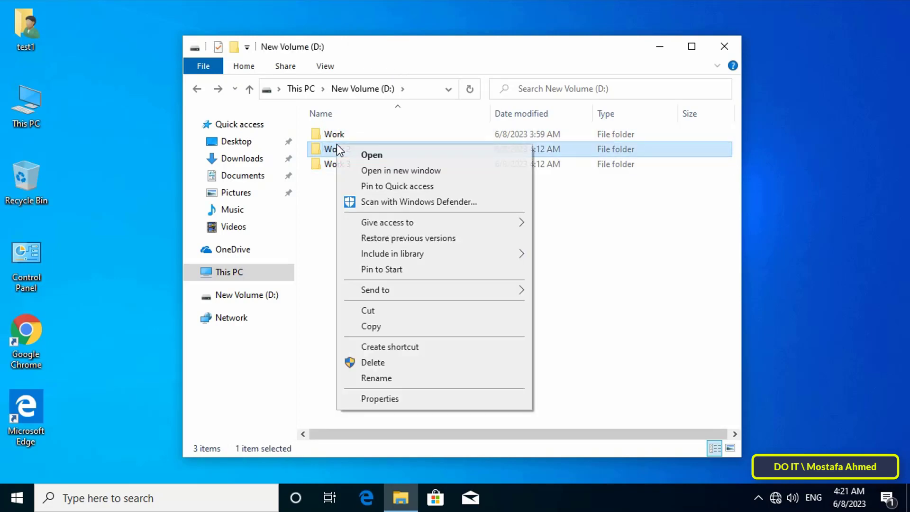
pyautogui.click(153, 498)
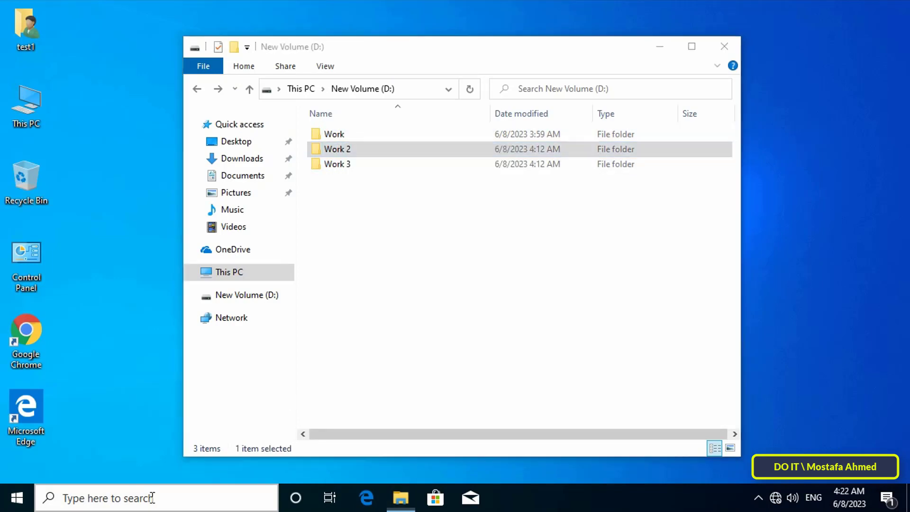
pyautogui.write('cmd')
pyautogui.press('Return')
pyautogui.write('g')
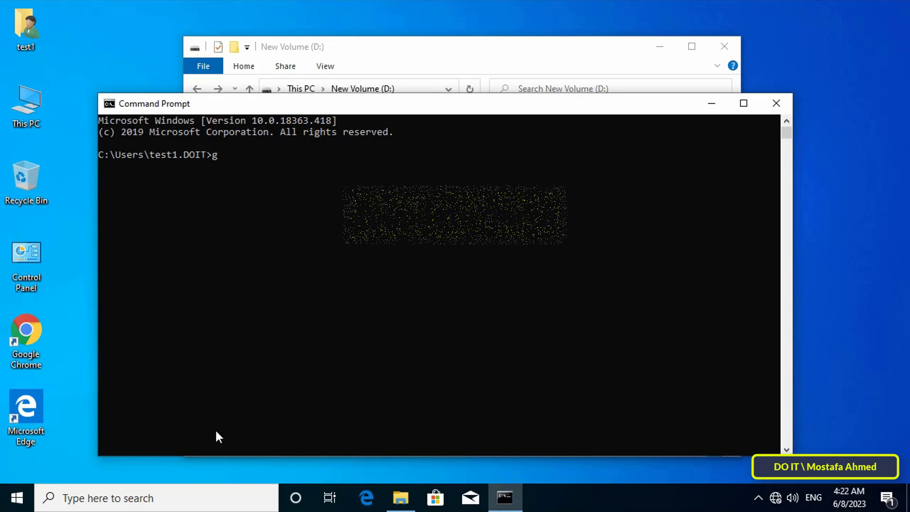
pyautogui.write('pupdate /force')
pyautogui.press('Return')
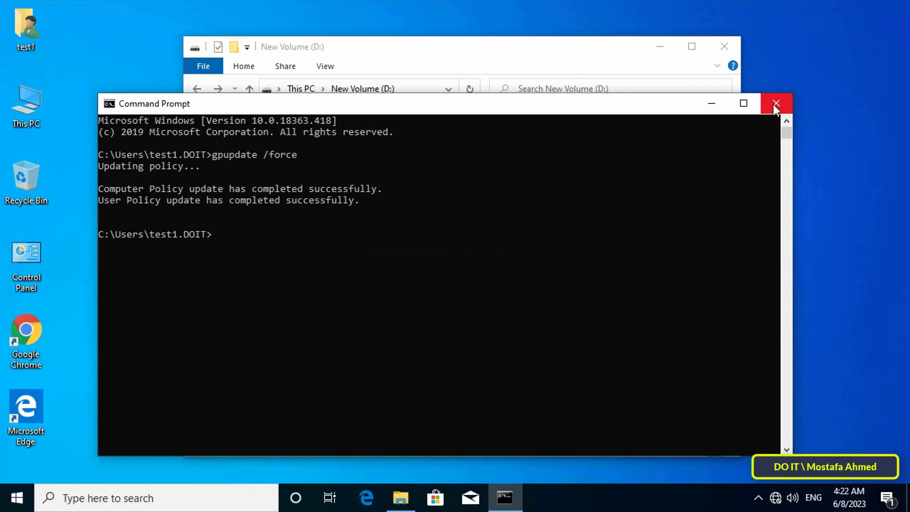
# Step: Close Command Prompt and open context menus for the Work 3 and Work 2 folders
pyautogui.click(776, 103)
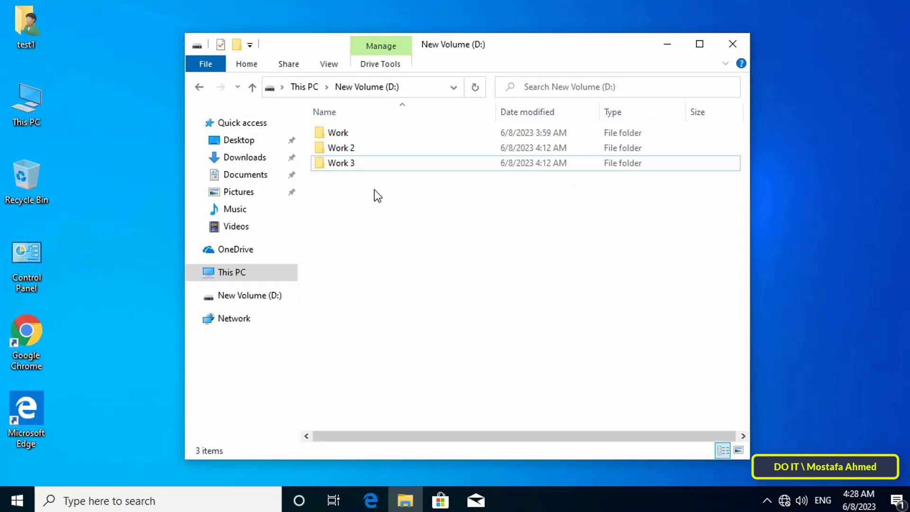
pyautogui.rightClick(351, 163)
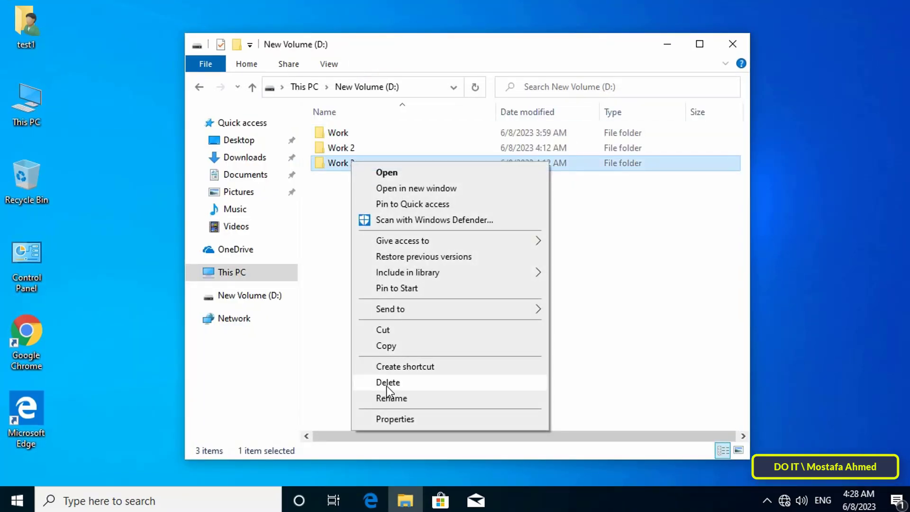
pyautogui.rightClick(351, 148)
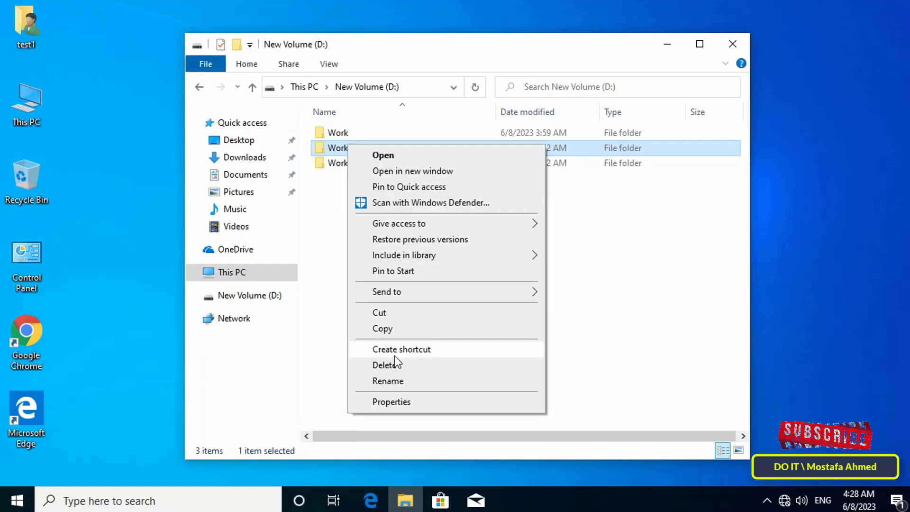